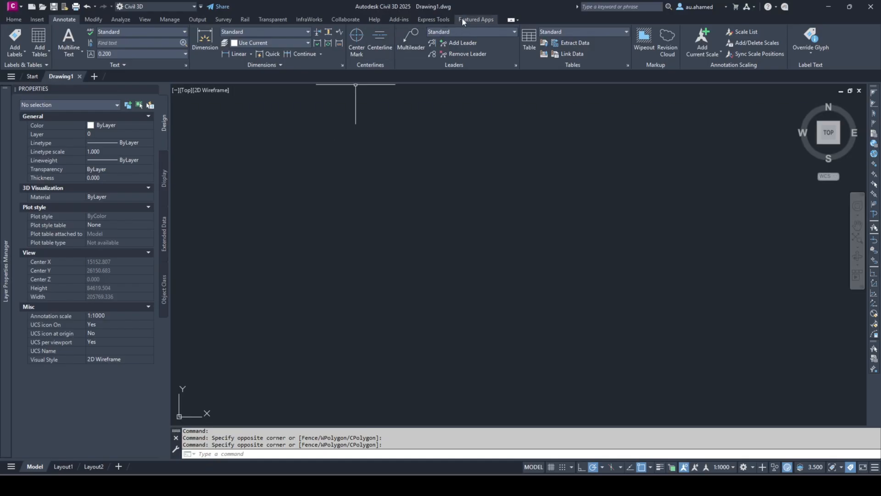
# Draw a single-segment diagonal polyline rising to the upper right in the empty drawing
pyautogui.click(437, 19)
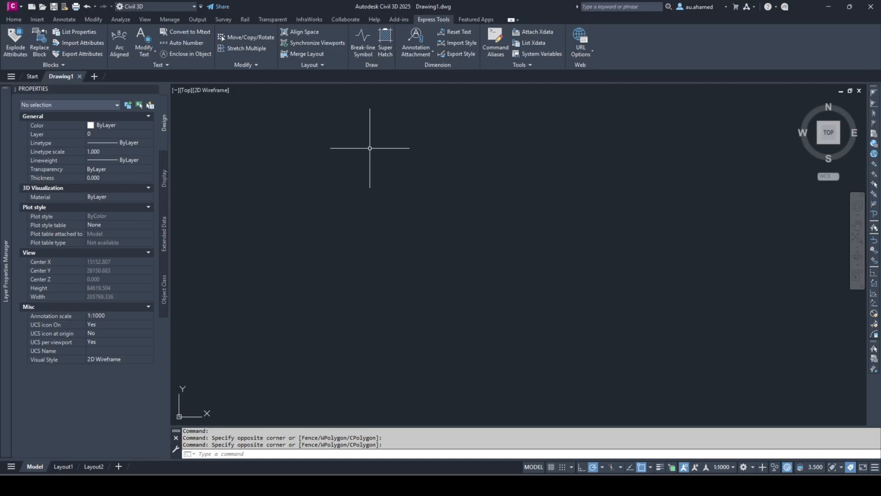
pyautogui.write('pl')
pyautogui.press('Return')
pyautogui.click(367, 275)
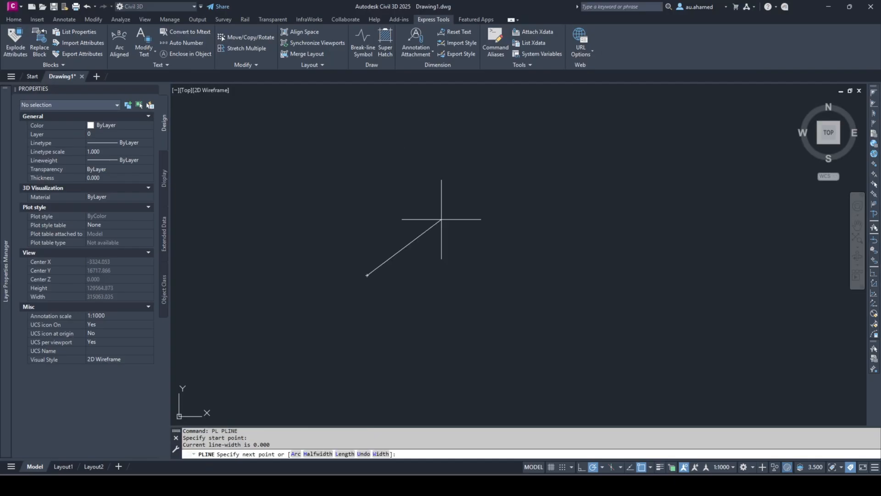
pyautogui.click(442, 220)
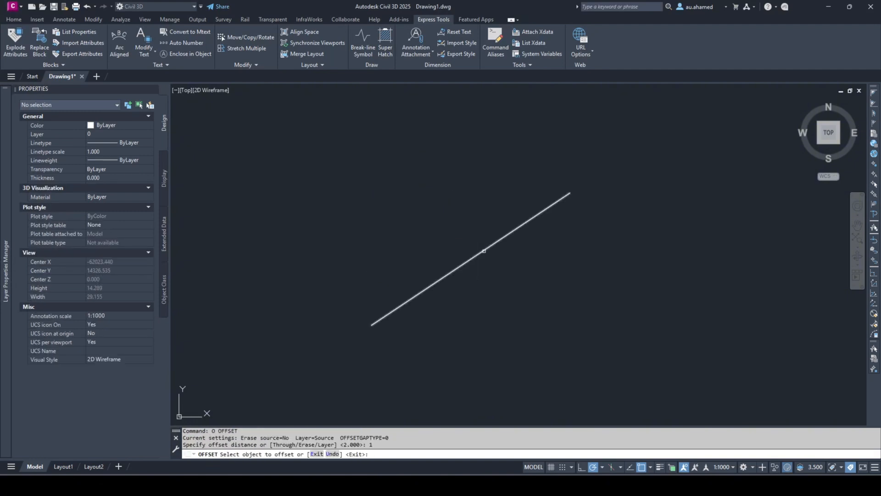
# Offset the diagonal line by 1 to both sides and draw helper polylines from the upper copy's midpoint to each of its ends
pyautogui.write('pl')
pyautogui.press('Return')
pyautogui.click(457, 239)
pyautogui.click(557, 173)
pyautogui.press('Return')
pyautogui.press('Return')
pyautogui.click(457, 239)
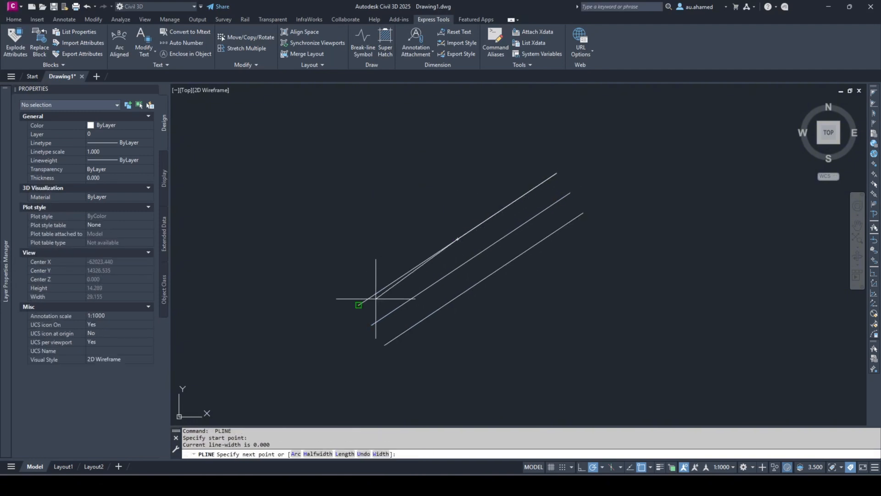
pyautogui.click(359, 305)
pyautogui.press('Return')
pyautogui.press('Return')
# Draw two perpendicular cross lines between the outer parallel lines, starting at the midpoints of the helper polylines
pyautogui.click(408, 272)
pyautogui.click(434, 312)
pyautogui.click(534, 245)
pyautogui.press('Return')
# Trim the ends of the two outer parallel lines back to the perpendicular cross lines
pyautogui.click(398, 198)
pyautogui.click(550, 322)
pyautogui.write('tr')
pyautogui.press('Return')
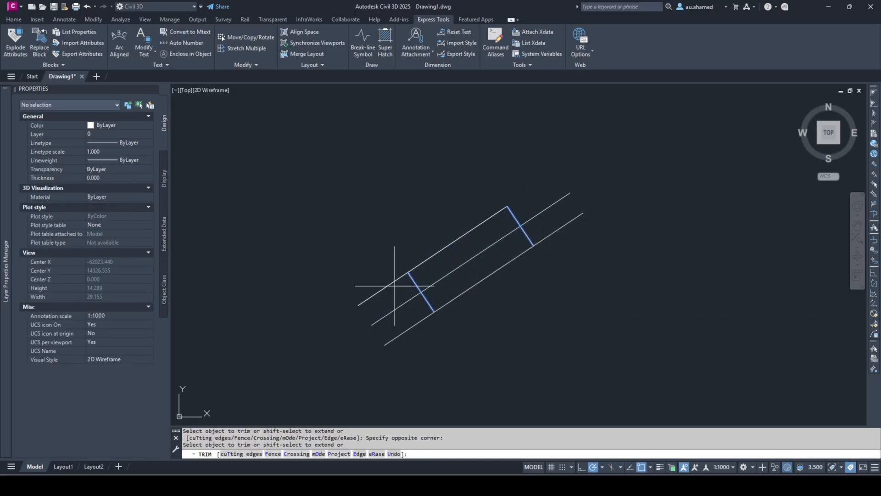
# Erase the two cross lines and the leftover outer ends, keeping the long diagonal and the short line on each side
pyautogui.click(445, 200)
pyautogui.click(574, 269)
pyautogui.press('Delete')
pyautogui.click(375, 197)
pyautogui.click(473, 326)
pyautogui.press('Delete')
pyautogui.click(441, 223)
pyautogui.click(569, 325)
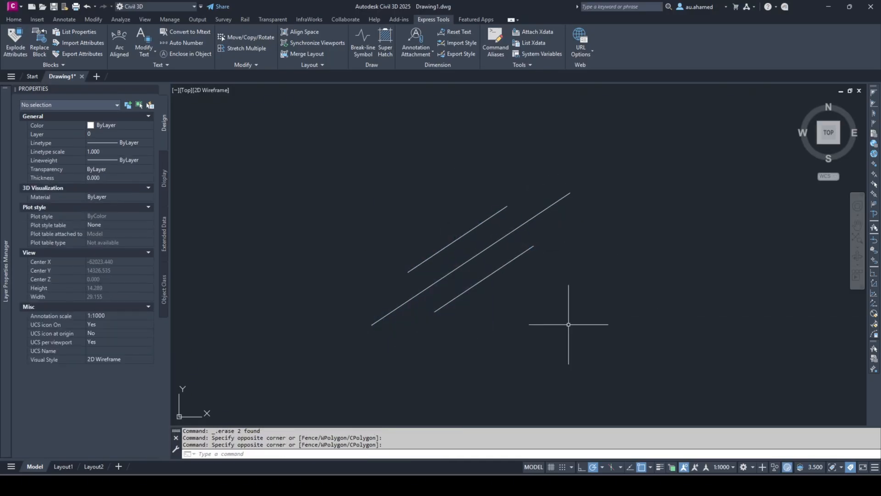
# Create a block named GlassEffect from the three diagonal lines, with its base point at the long line's midpoint
pyautogui.scroll(-3, 547, 301)
pyautogui.moveTo(536, 303); pyautogui.dragTo(467, 269, button='middle')
pyautogui.scroll(4, 467, 269)
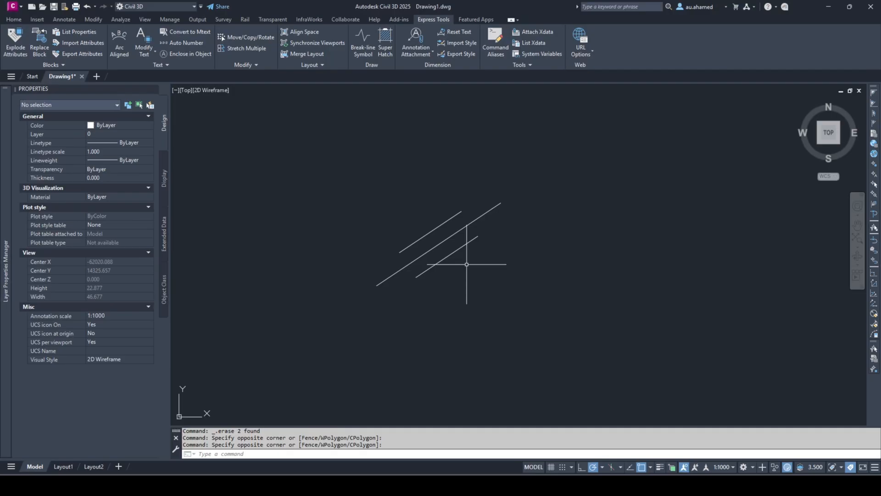
pyautogui.click(531, 280)
pyautogui.click(407, 187)
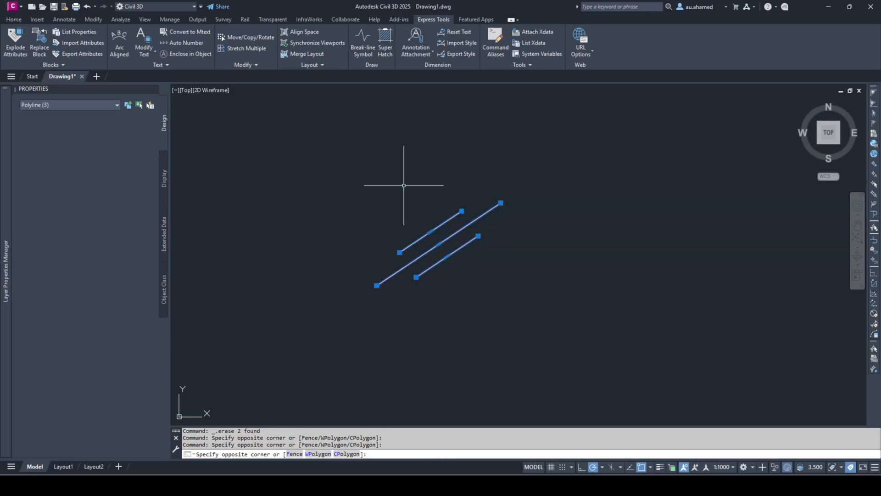
pyautogui.write('b')
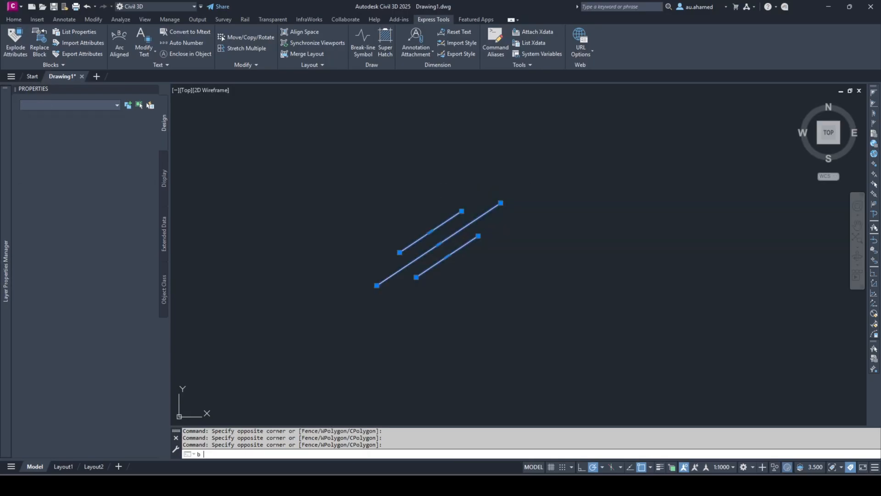
pyautogui.press('Return')
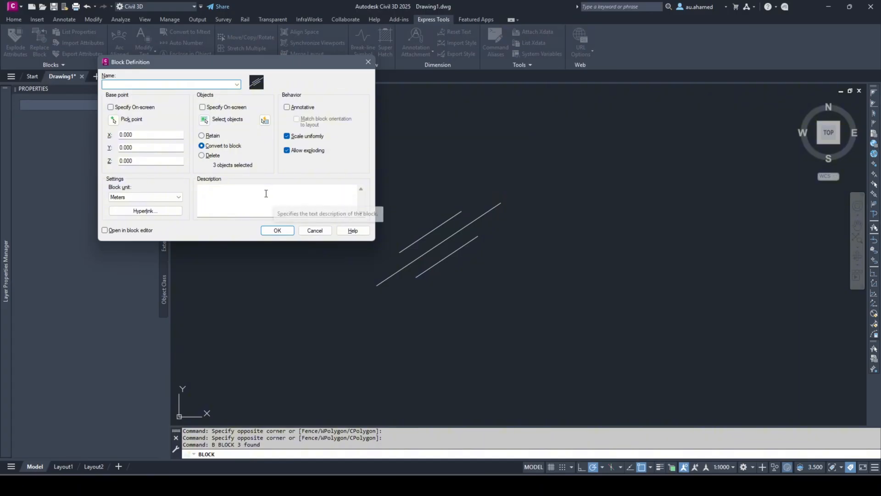
pyautogui.click(118, 121)
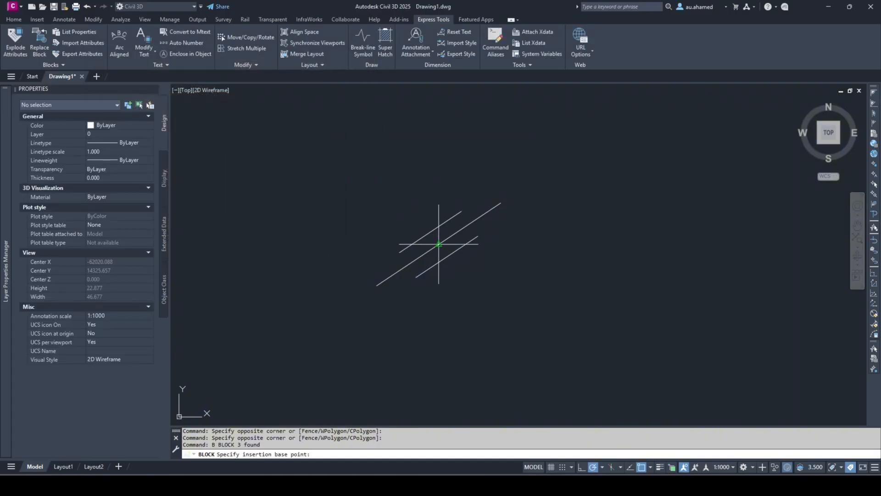
pyautogui.click(439, 243)
pyautogui.click(131, 85)
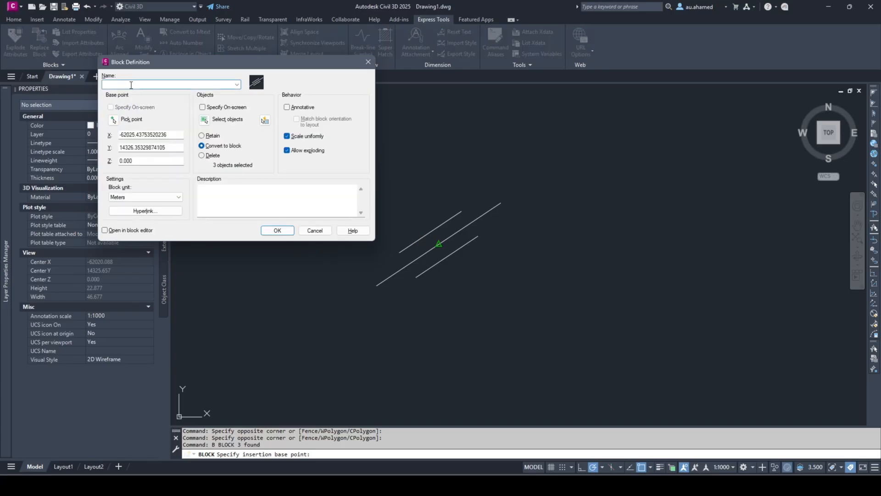
pyautogui.write('GlassEffect')
pyautogui.click(276, 230)
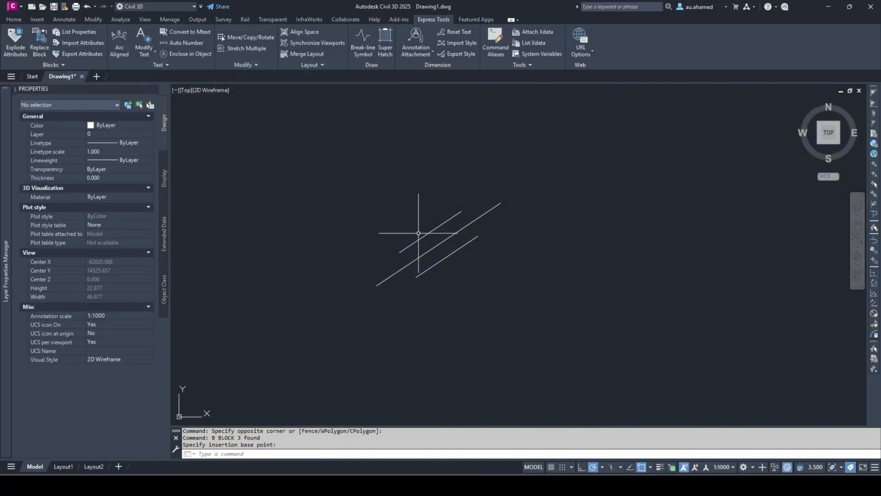
# Draw a large horizontal rectangle to the right of the GlassEffect block
pyautogui.scroll(-6, 306, 310)
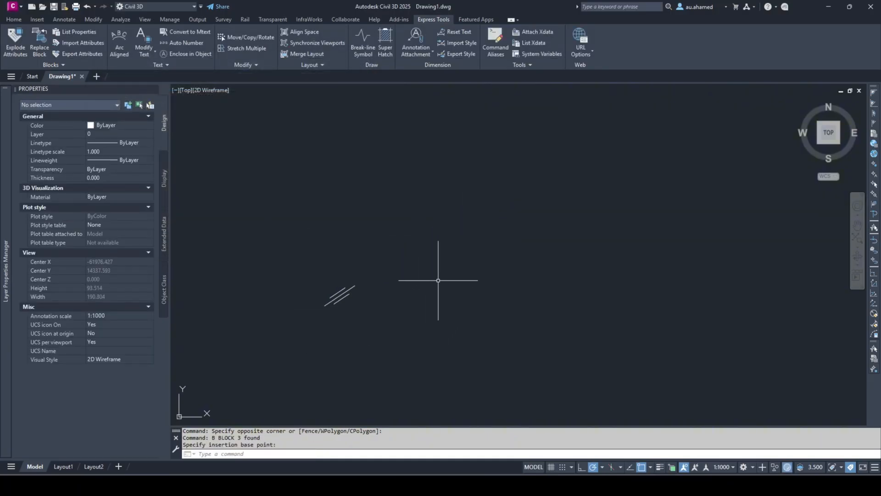
pyautogui.write('rec')
pyautogui.press('Return')
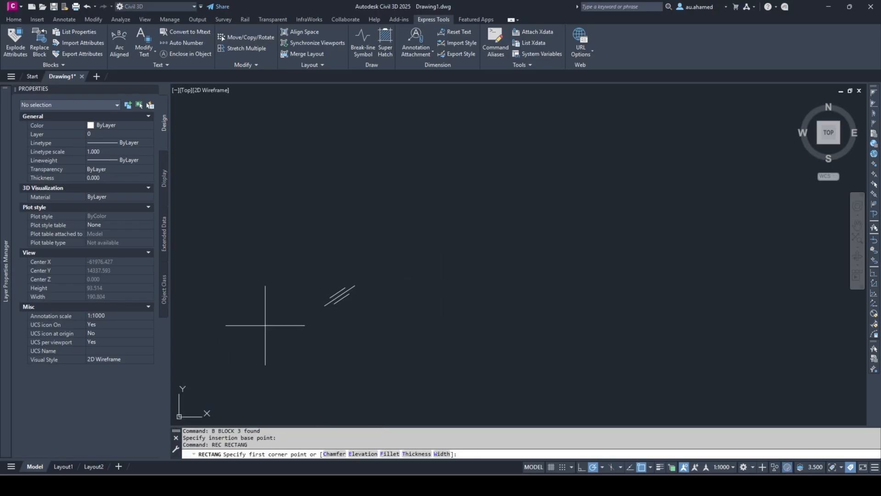
pyautogui.click(394, 169)
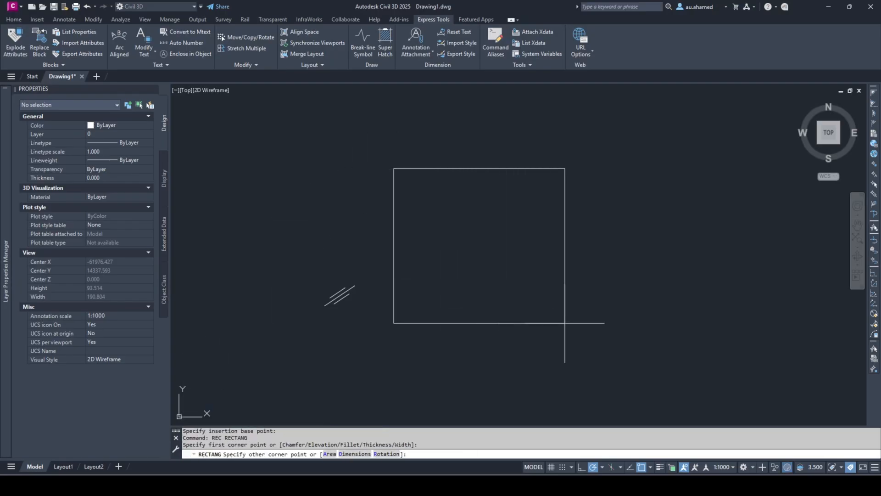
pyautogui.click(662, 322)
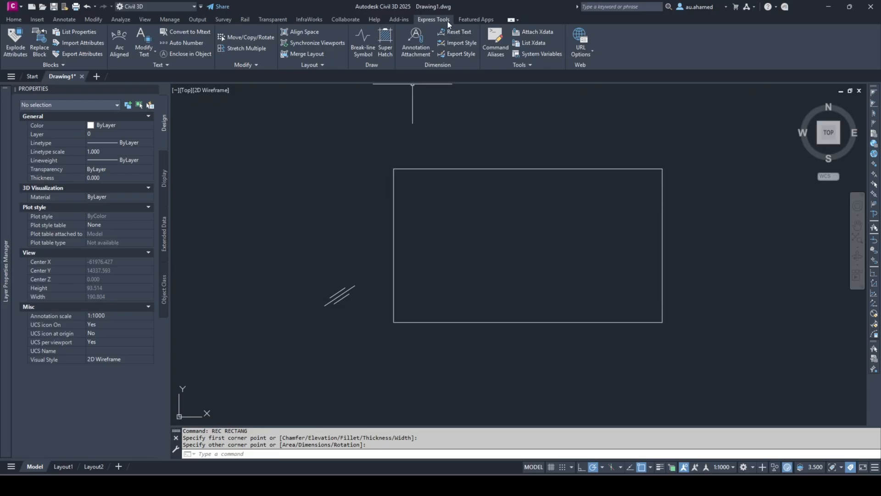
# Start a Super Hatch with the GLASSEFFECT block and place it inside the rectangle at scale 1 and rotation 0, accepting the placement
pyautogui.click(385, 46)
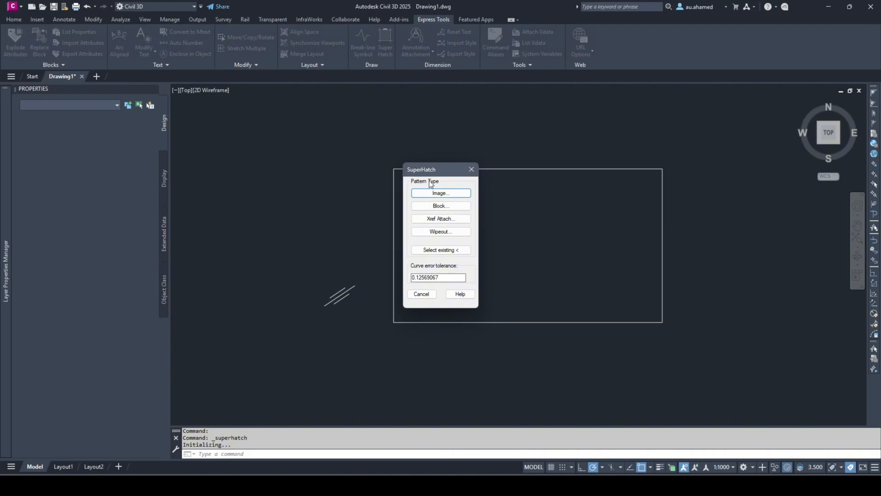
pyautogui.click(438, 205)
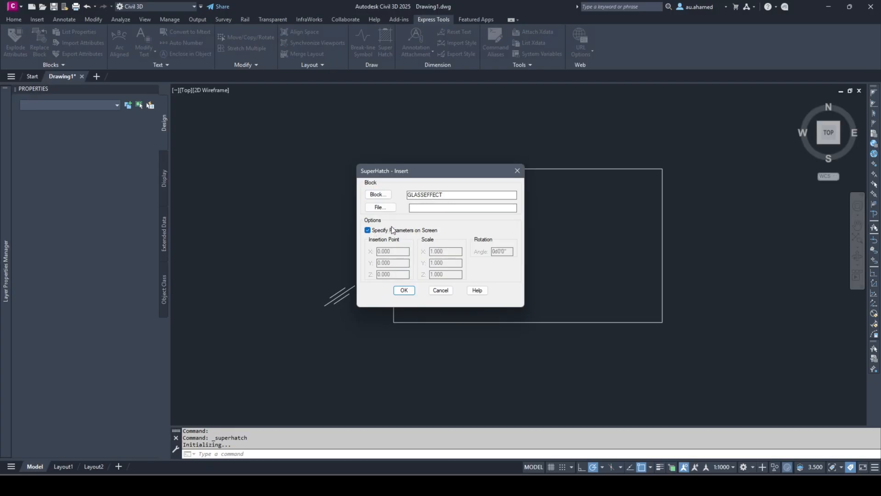
pyautogui.click(404, 292)
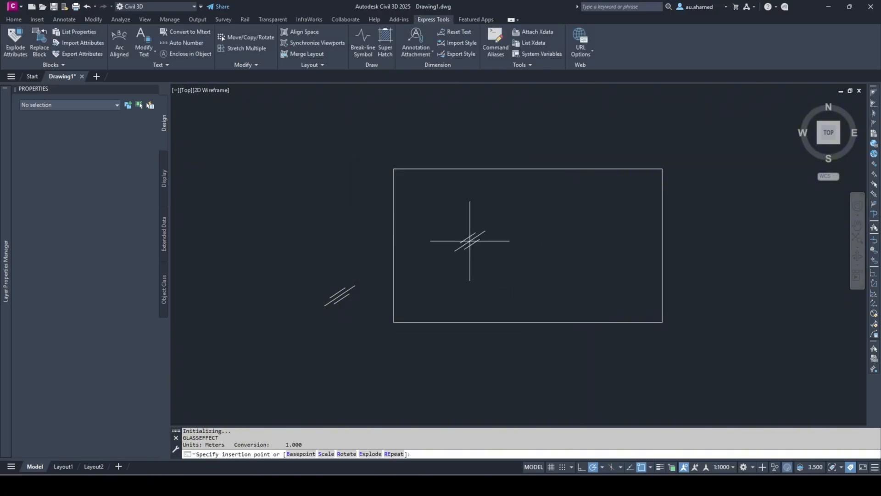
pyautogui.click(456, 250)
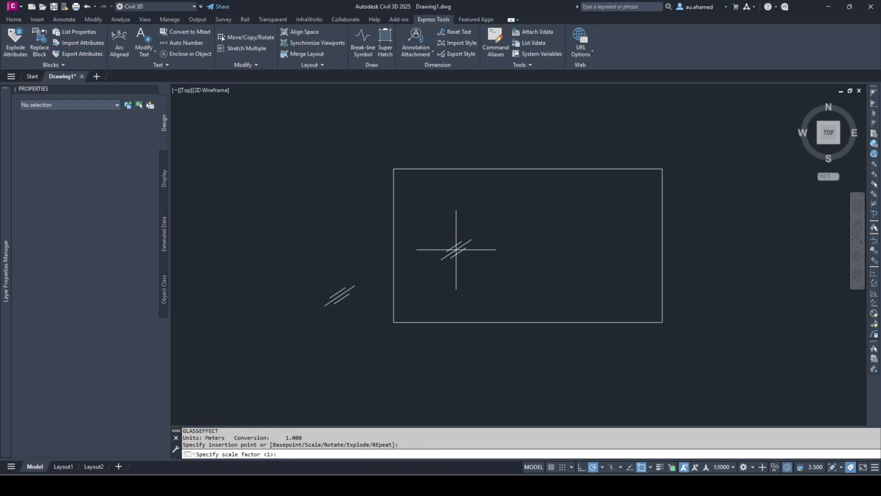
pyautogui.press('Return')
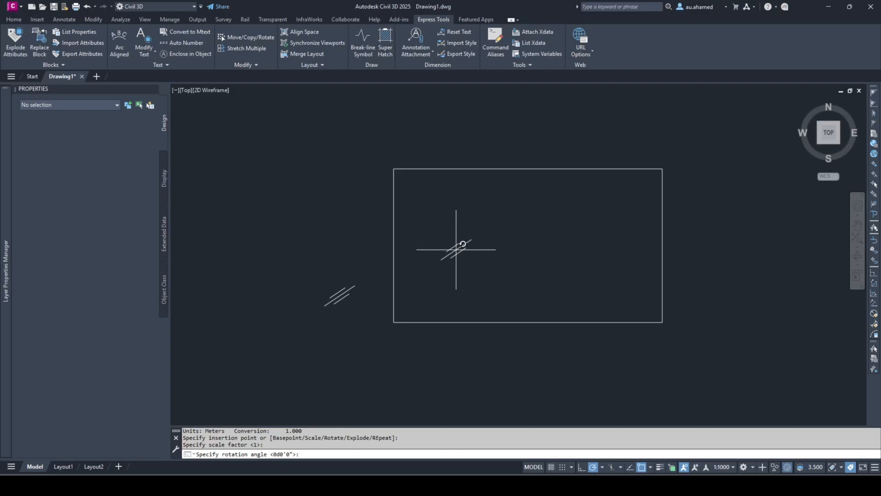
pyautogui.press('Return')
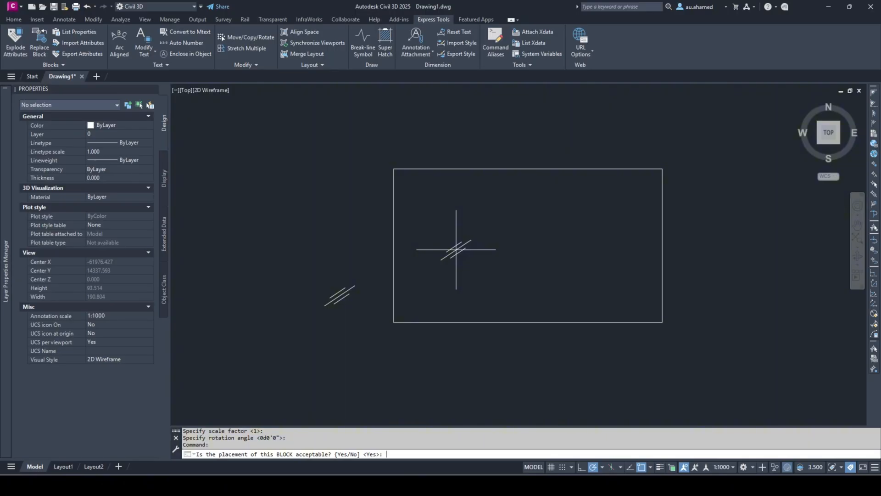
pyautogui.press('Return')
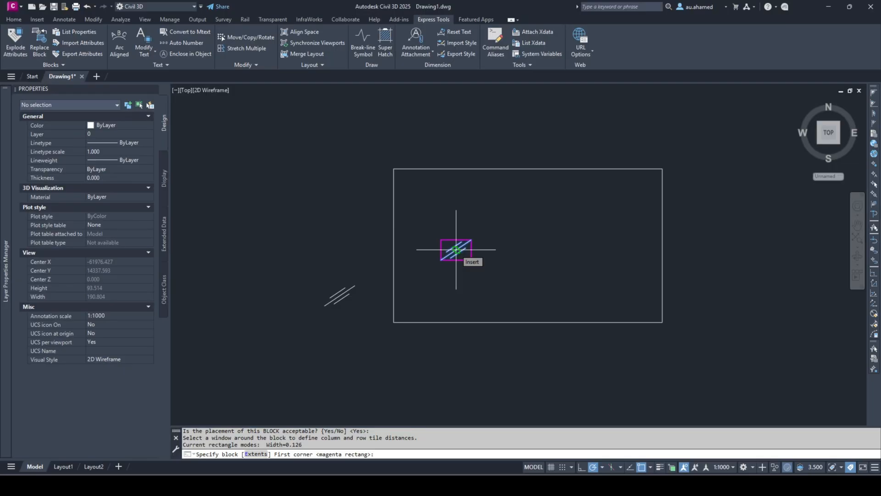
# Define the hatch tile spacing with a window slightly larger than the block on all sides, enlarging it once before accepting it
pyautogui.scroll(6, 445, 223)
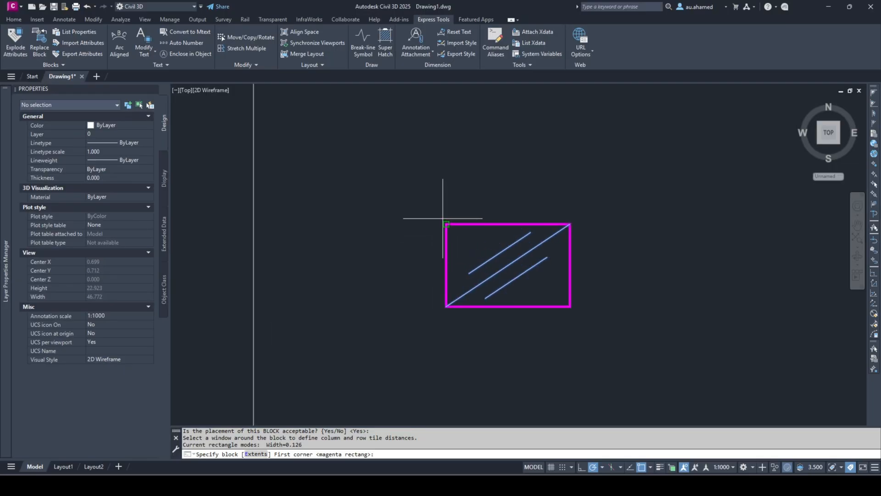
pyautogui.scroll(-4, 444, 218)
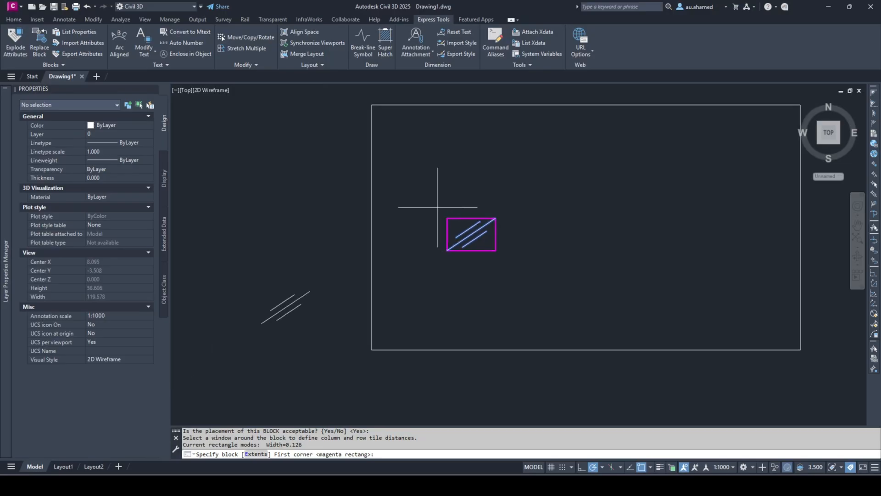
pyautogui.click(436, 207)
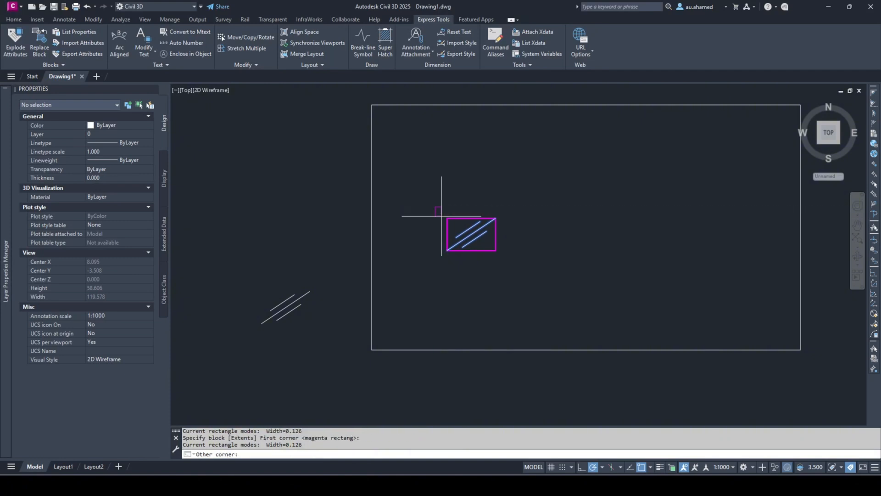
pyautogui.click(507, 261)
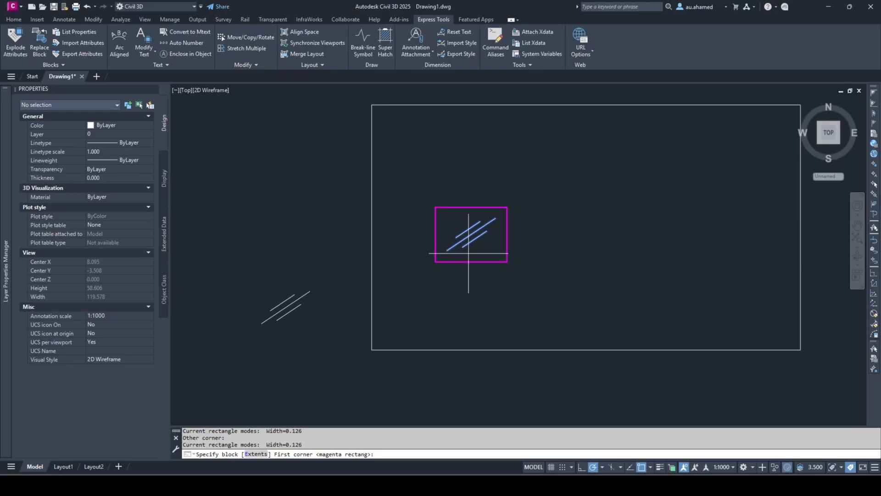
pyautogui.click(431, 203)
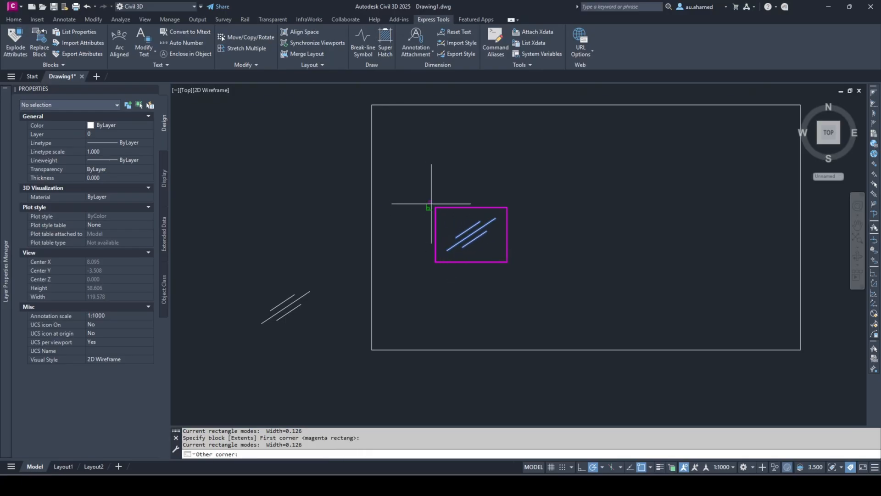
pyautogui.click(514, 267)
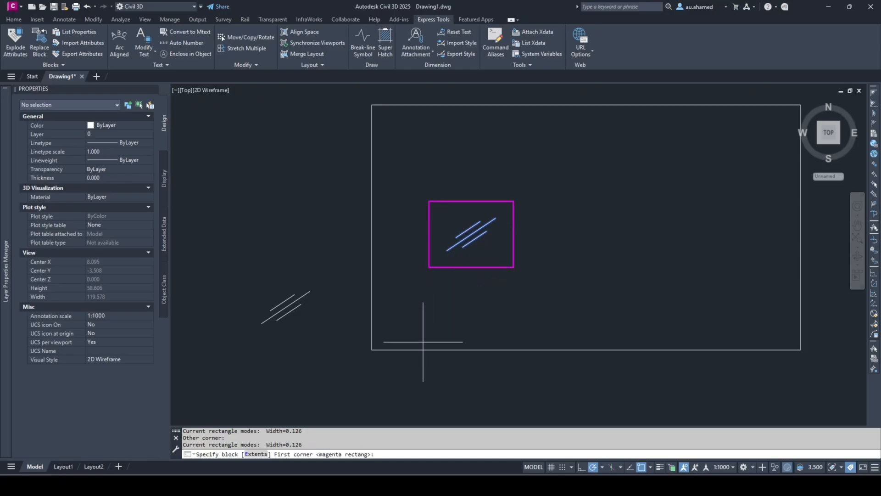
pyautogui.press('Return')
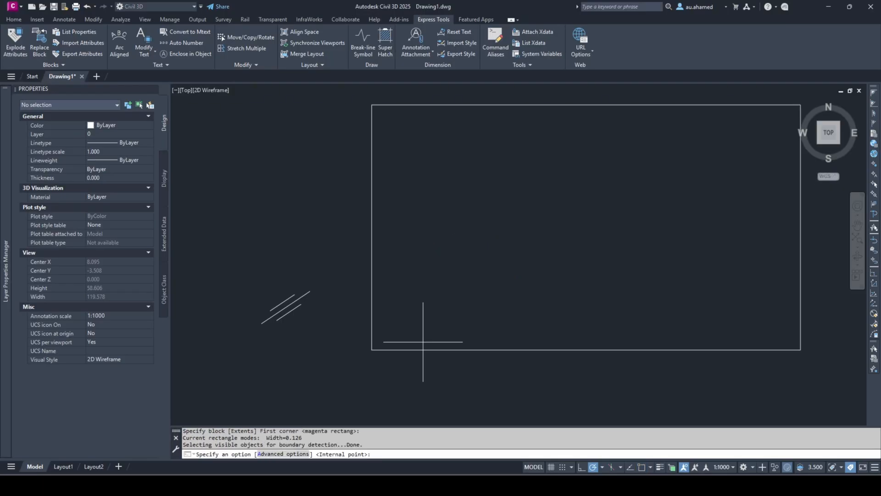
# Fill the rectangle's interior with the tiled block hatch and select the resulting hatch group
pyautogui.scroll(-2, 446, 273)
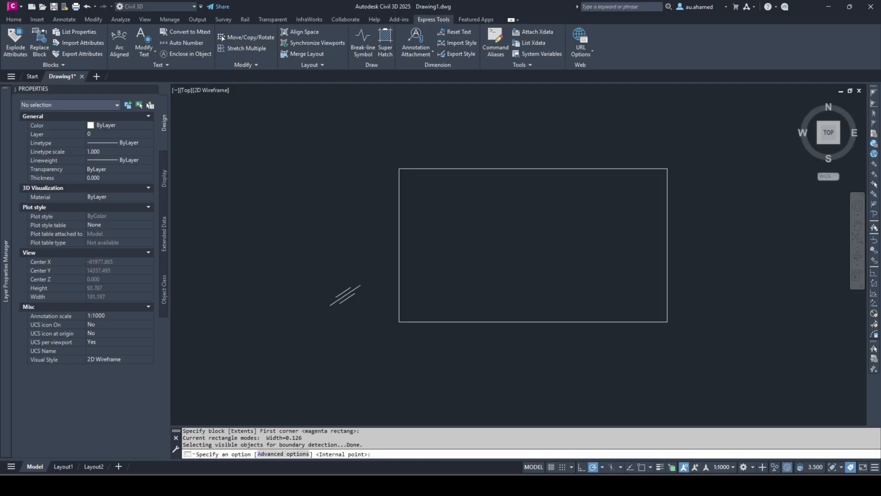
pyautogui.click(482, 196)
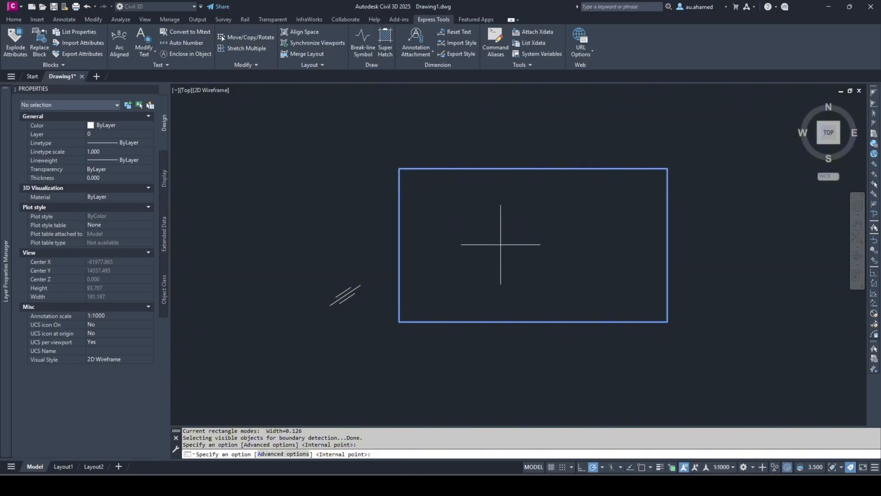
pyautogui.press('Return')
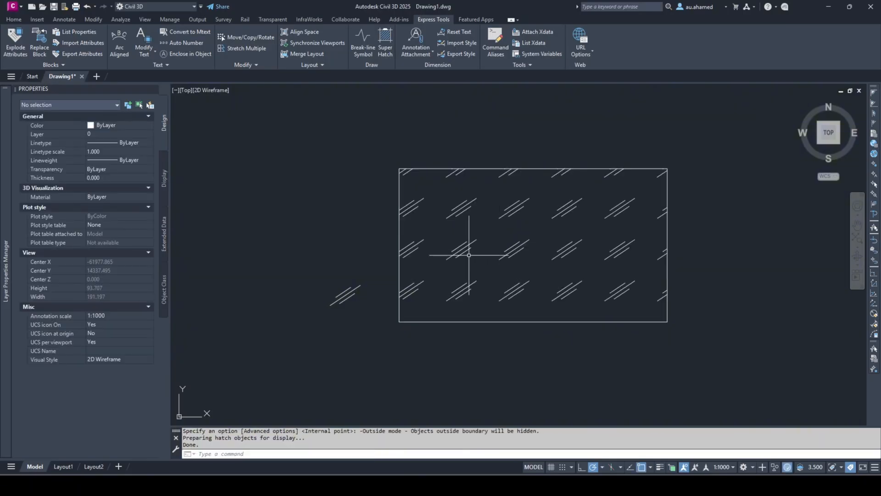
pyautogui.click(465, 204)
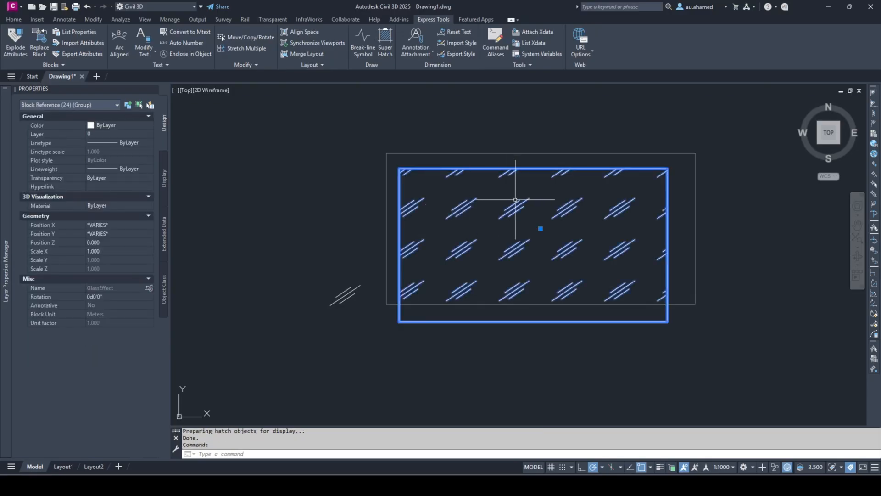
# Clear the selection of the Super Hatch group
pyautogui.press('Escape')
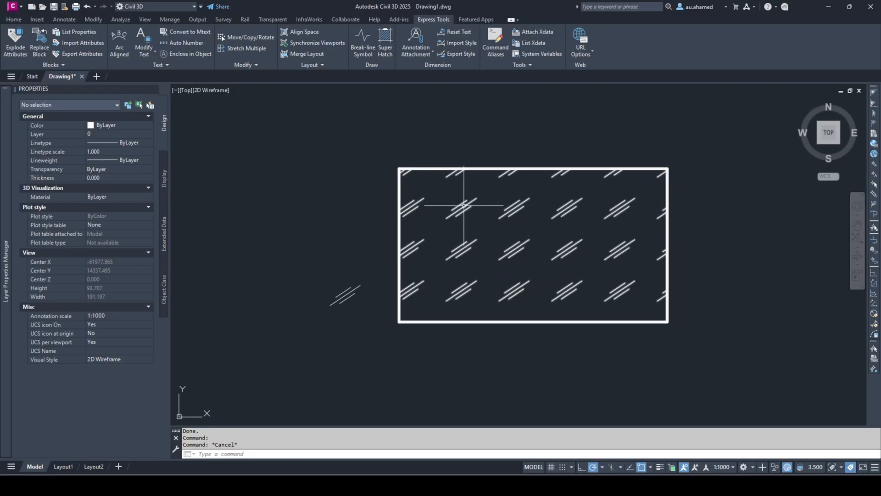
pyautogui.scroll(-1, 463, 206)
pyautogui.scroll(1, 463, 202)
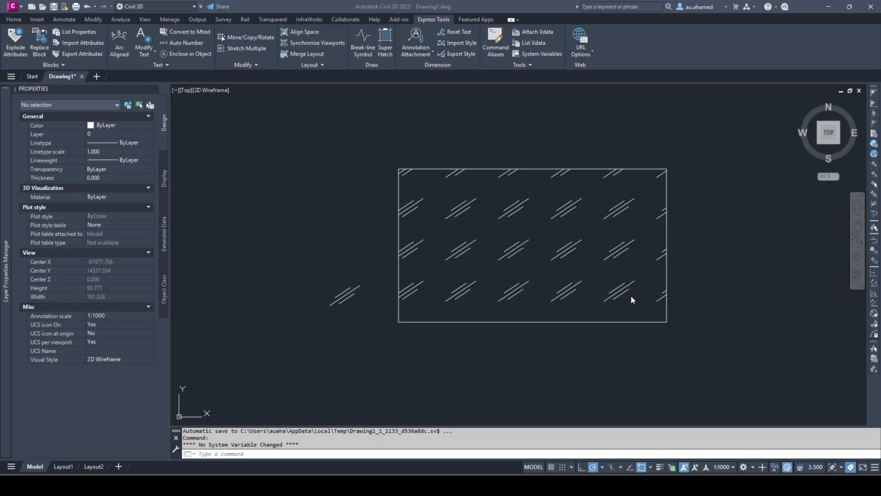
# Switch to Notepad and write the header line "*GlassEffect, Hatch with glass like pattern" in the untitled file
pyautogui.hotkey('alt', 'Tab')
pyautogui.moveTo(751, 220)
pyautogui.mouseDown()
pyautogui.moveTo(787, 265)
pyautogui.moveTo(777, 260)
pyautogui.moveTo(794, 268)
pyautogui.mouseUp()
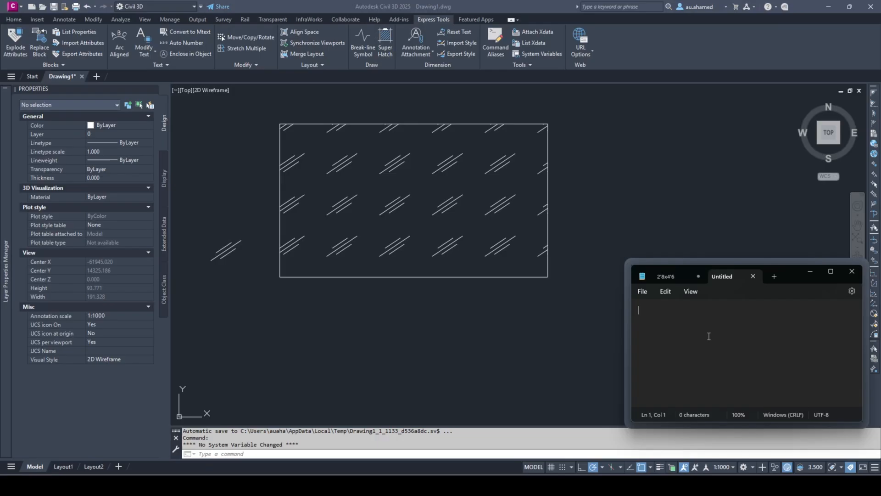
pyautogui.write('*')
pyautogui.write('G1')
pyautogui.write('assEffect')
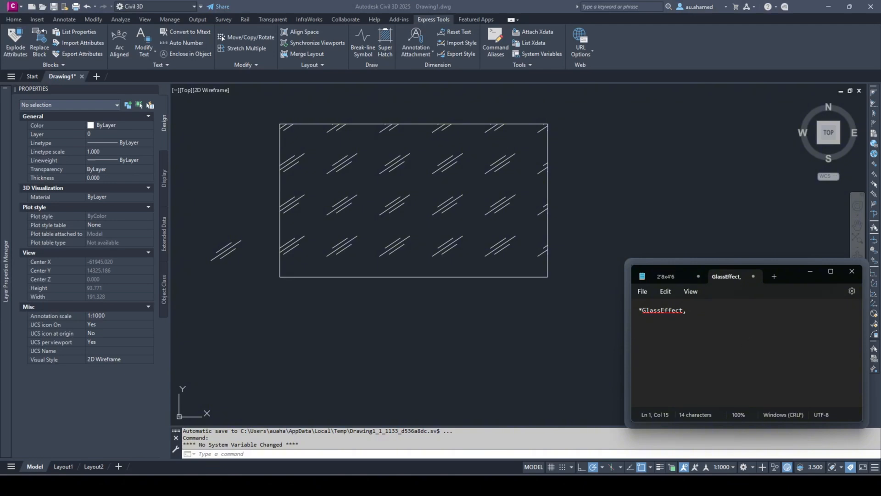
pyautogui.write(', Hatch with glass like pattern')
pyautogui.press('Return')
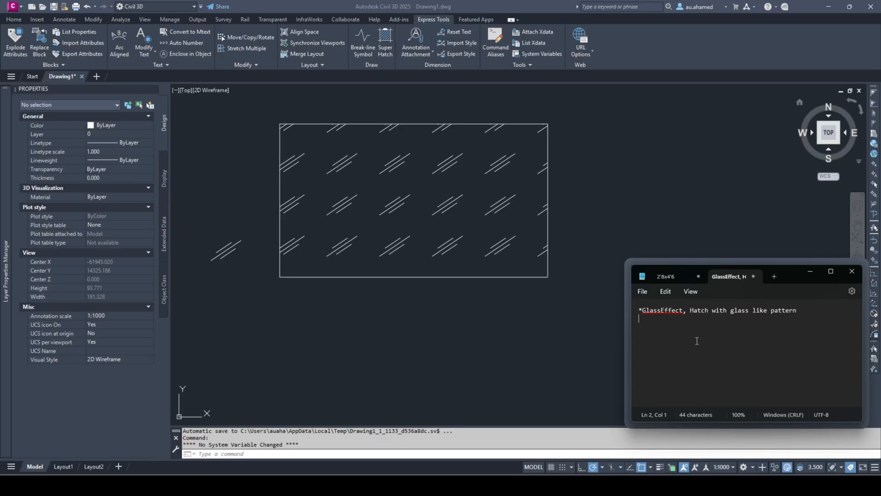
# Enter the first pattern definition line "45, 2,2, 8,8, 4,-4" below the header
pyautogui.write('45')
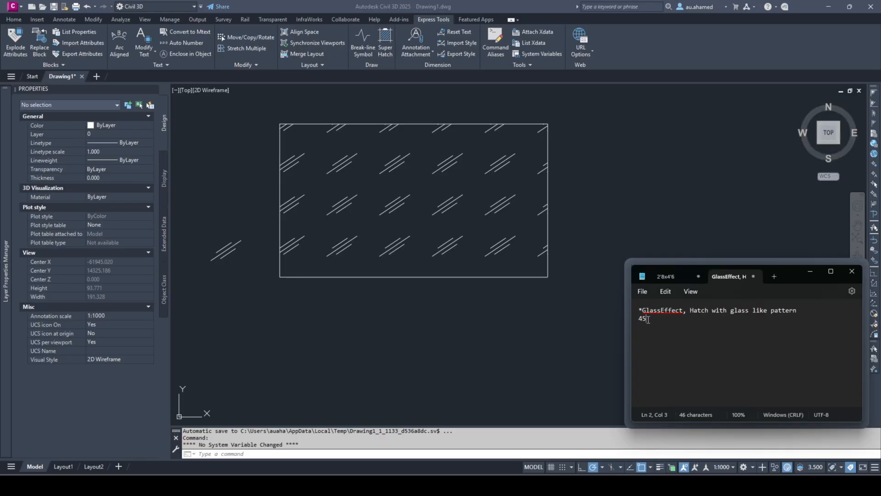
pyautogui.write(',')
pyautogui.write('2,2')
pyautogui.press('Left')
pyautogui.press('Left')
pyautogui.write(',')
pyautogui.write('-4')
# Add two more definition lines, "45, 3,2, 8,8, 4,-4" and "45, 2,3, 8,8, 4,-4", and end with a line break
pyautogui.write('45, 3,2, 8,8, 4,-4')
pyautogui.press('Return')
pyautogui.write('45, 2,3, ')
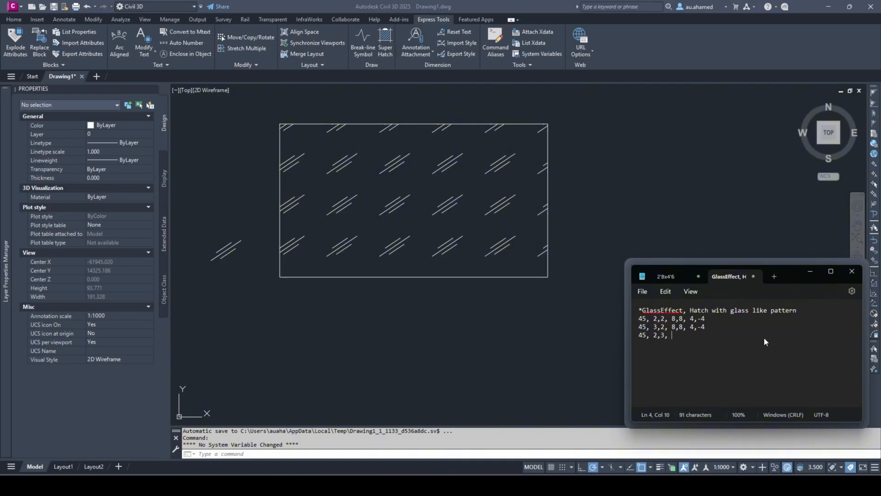
pyautogui.write('8,8, 4,-4')
pyautogui.press('Return')
# Save the pattern text to the Desktop as GlassEffect.pat with the file type All files
pyautogui.hotkey('ctrl', 's')
pyautogui.click(677, 405)
pyautogui.click(677, 420)
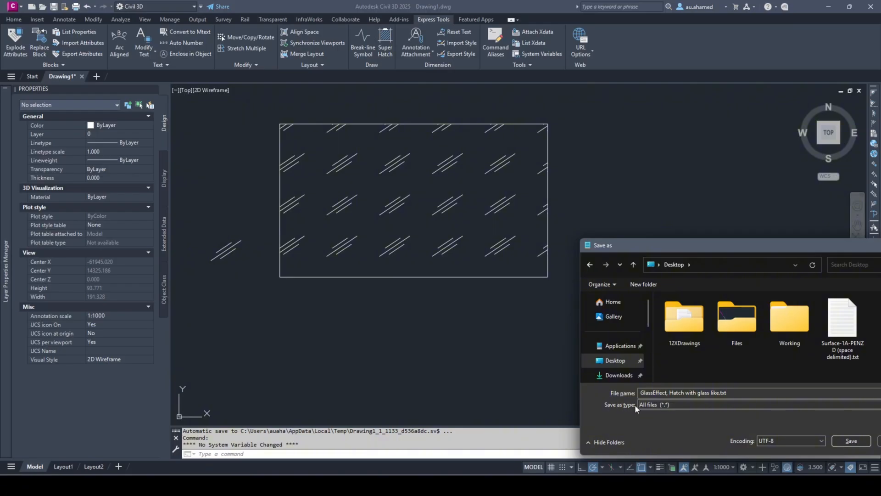
pyautogui.click(743, 393)
pyautogui.write('GlassEffect.p')
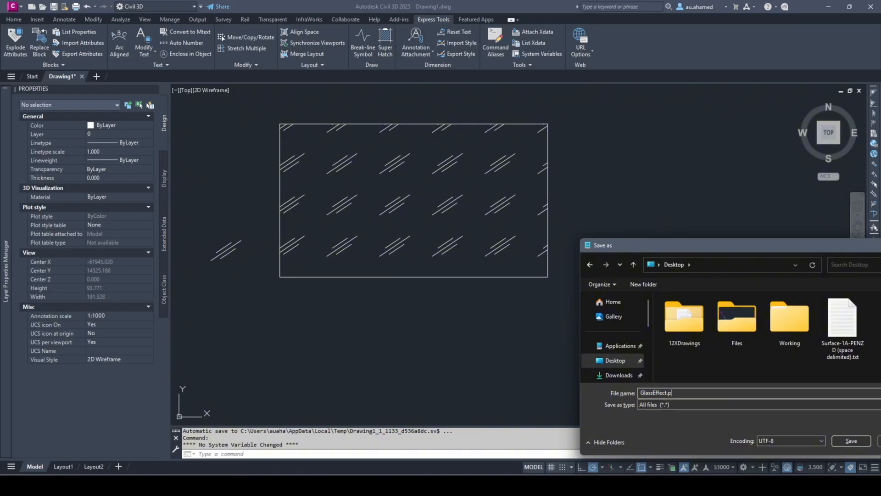
pyautogui.write('at')
pyautogui.click(852, 442)
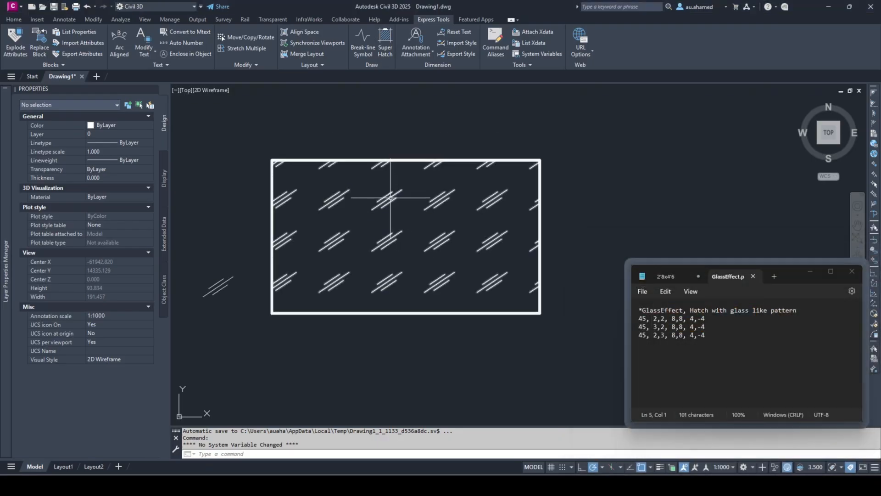
# Switch back to Civil 3D and delete the Super Hatch group inside the rectangle
pyautogui.click(390, 197)
pyautogui.press('Delete')
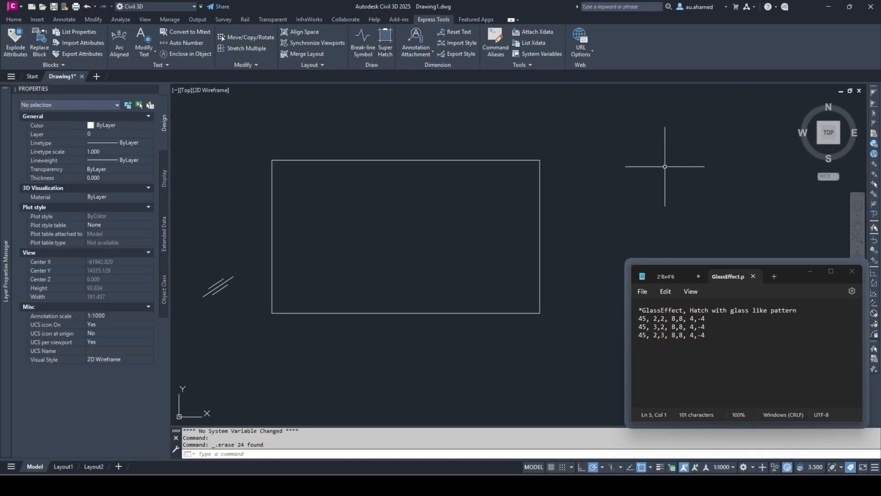
pyautogui.moveTo(356, 188); pyautogui.dragTo(376, 169, button='middle')
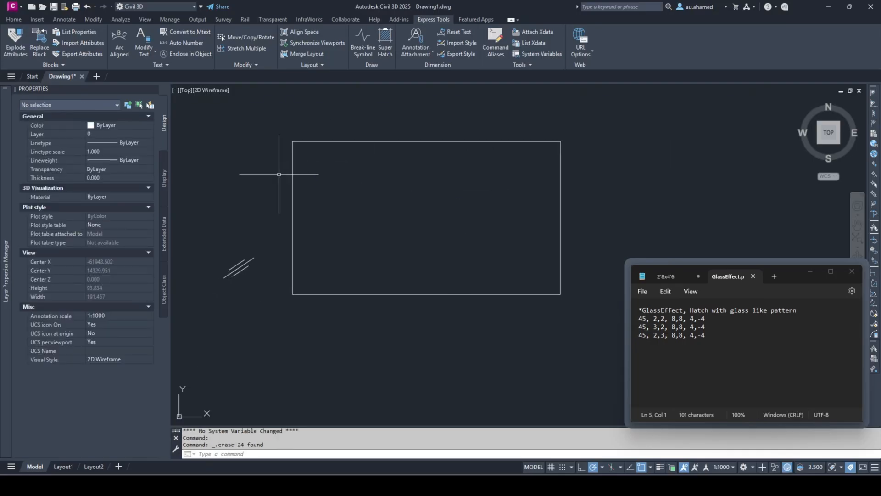
# Add the OneDrive Desktop folder to the Support File Search Path in the program options and accept the change
pyautogui.rightClick(249, 181)
pyautogui.click(272, 318)
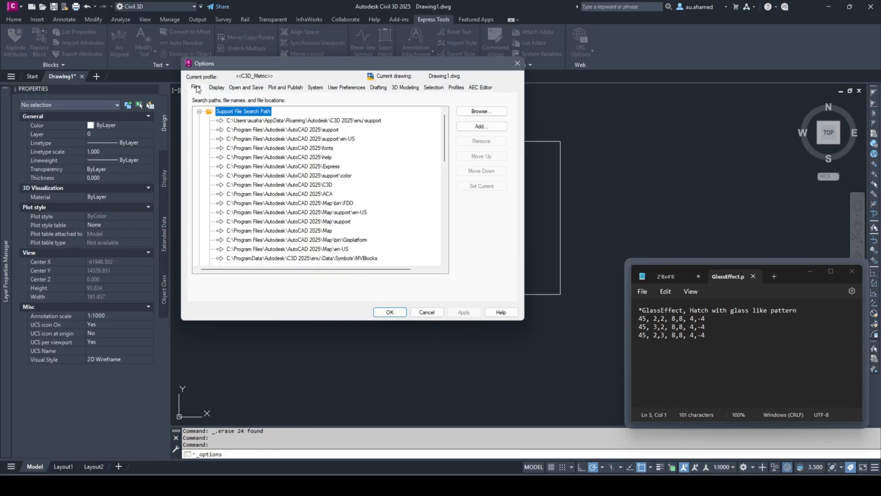
pyautogui.scroll(-6, 240, 167)
pyautogui.scroll(6, 268, 221)
pyautogui.click(480, 126)
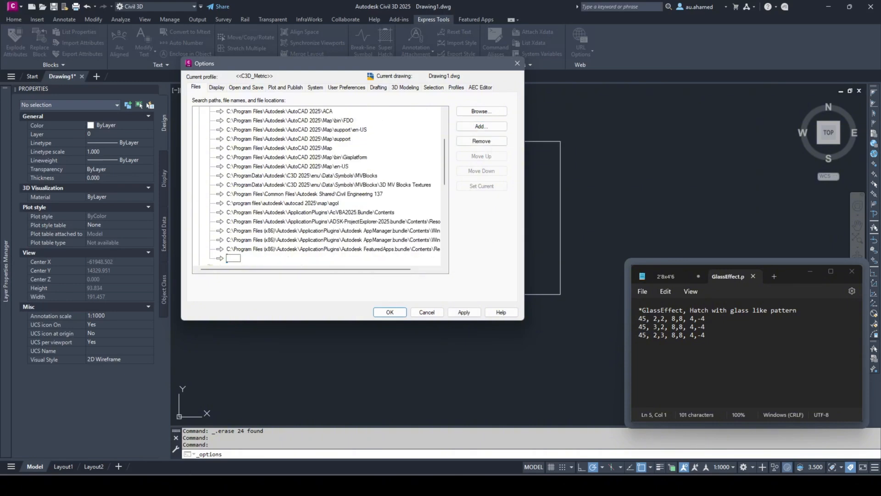
pyautogui.write('C:\\Users\\auaha\\OneDrive\\Desktop')
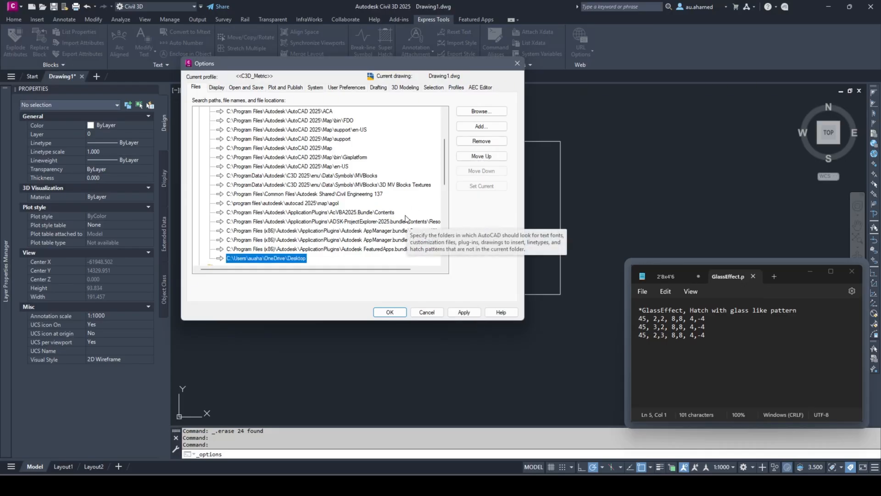
pyautogui.click(277, 258)
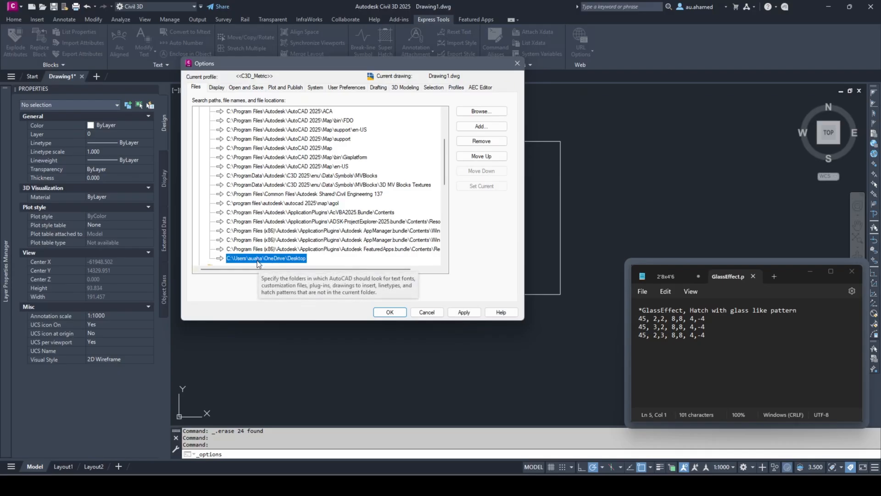
pyautogui.click(393, 309)
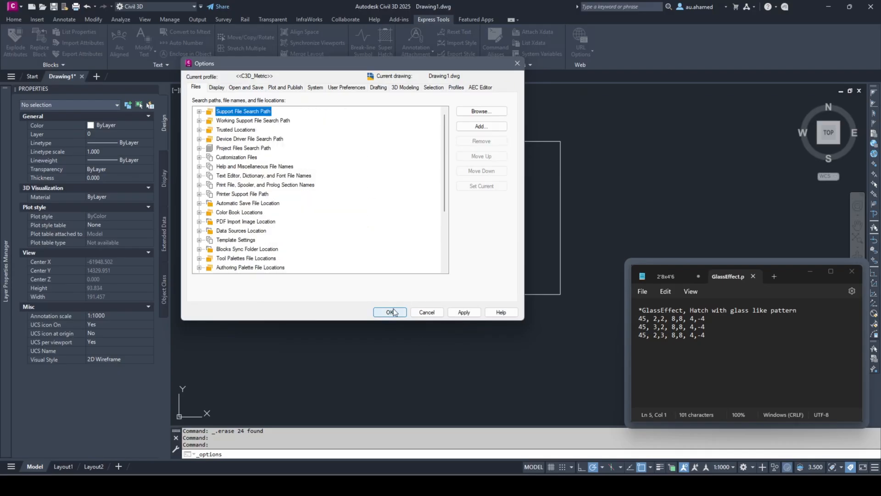
pyautogui.click(393, 312)
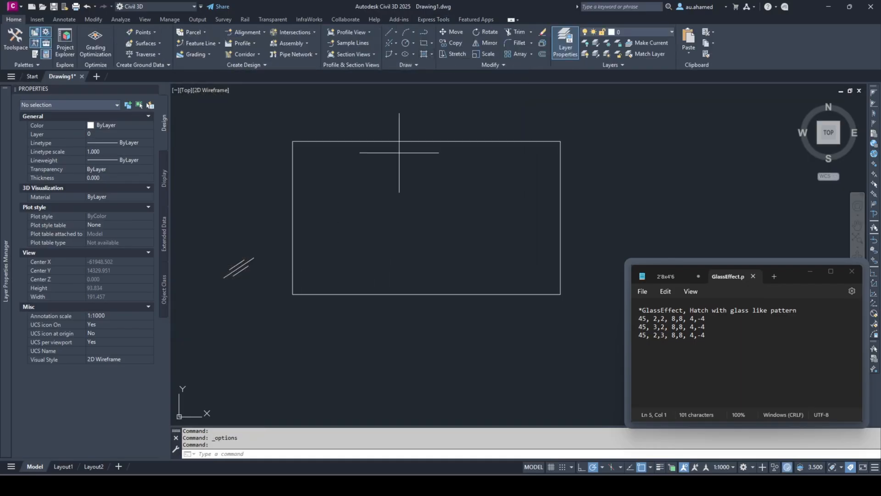
# Hatch the inside of the rectangle with the custom GLASSEFFECT pattern
pyautogui.click(423, 52)
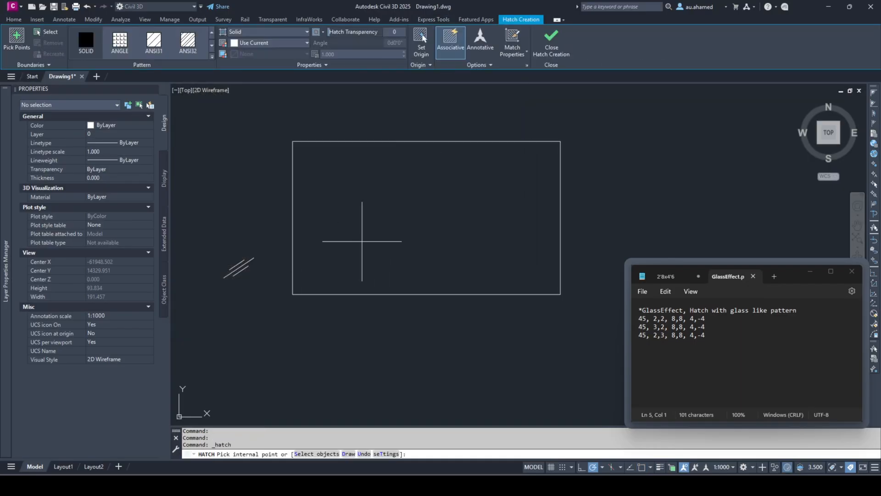
pyautogui.click(212, 59)
pyautogui.scroll(-10, 196, 82)
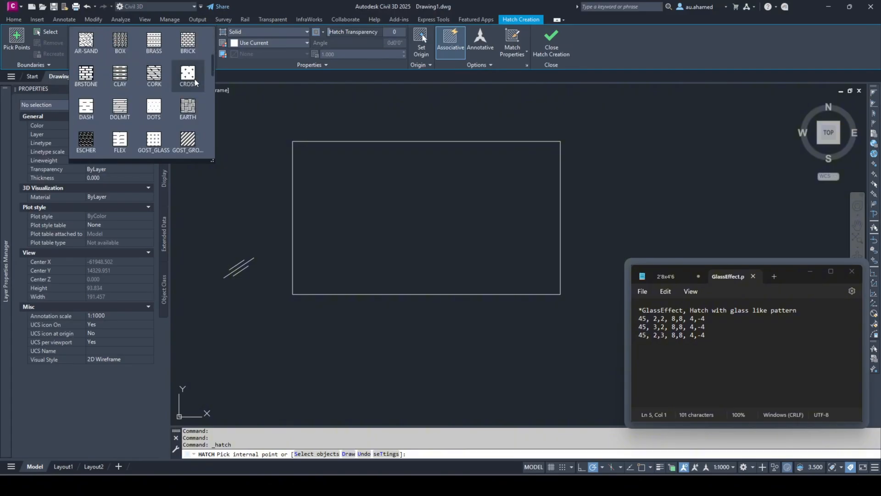
pyautogui.scroll(-3, 196, 81)
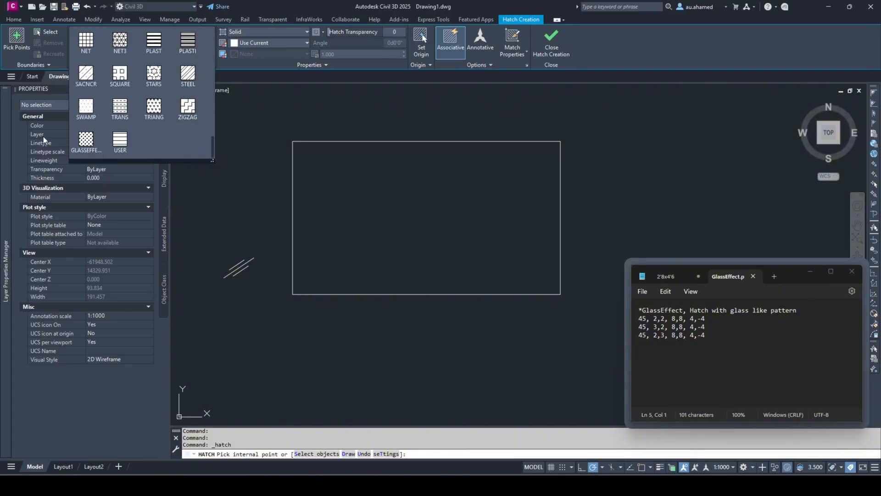
pyautogui.click(91, 143)
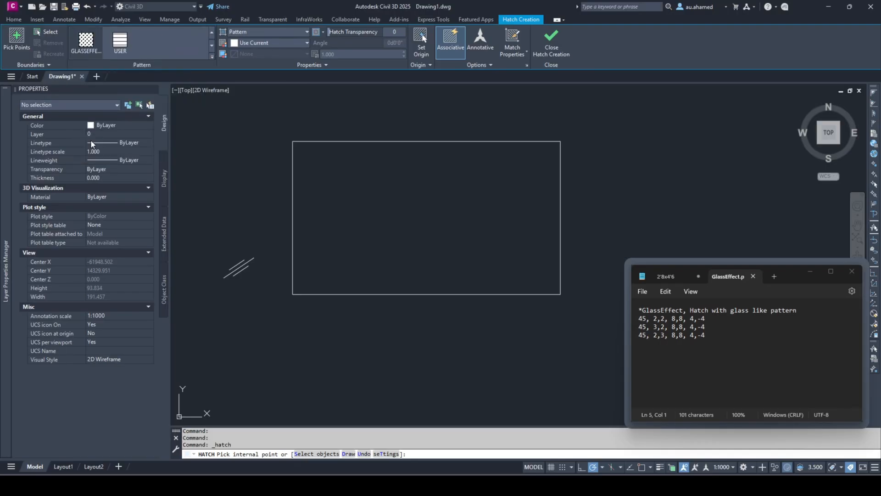
pyautogui.click(369, 197)
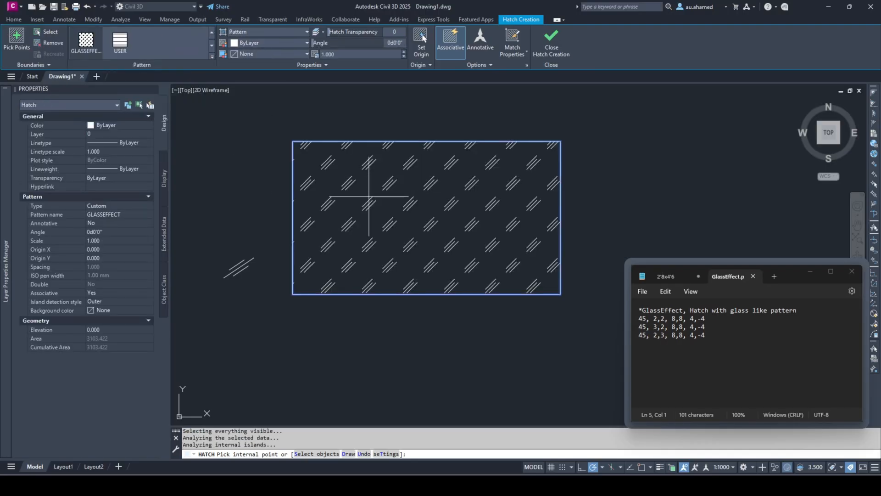
pyautogui.press('Return')
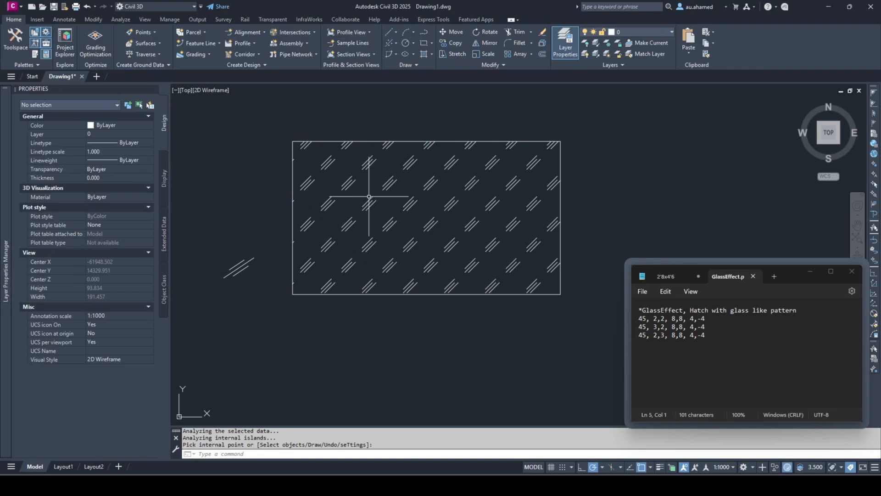
# Set the hatch's origin to the rectangle's lower-left corner without storing it as the default
pyautogui.click(347, 223)
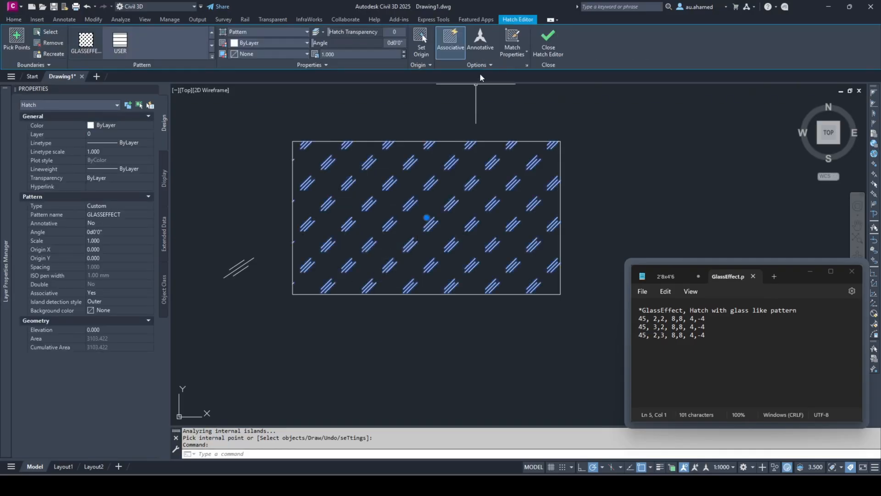
pyautogui.click(422, 39)
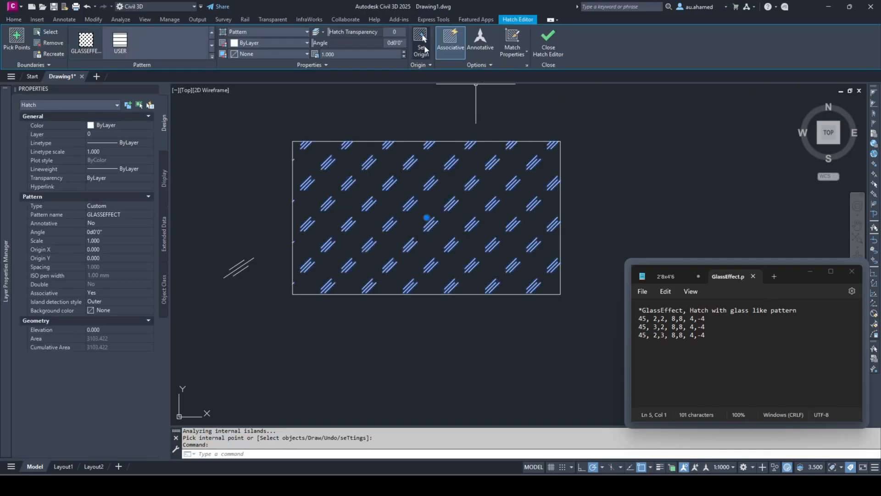
pyautogui.click(293, 294)
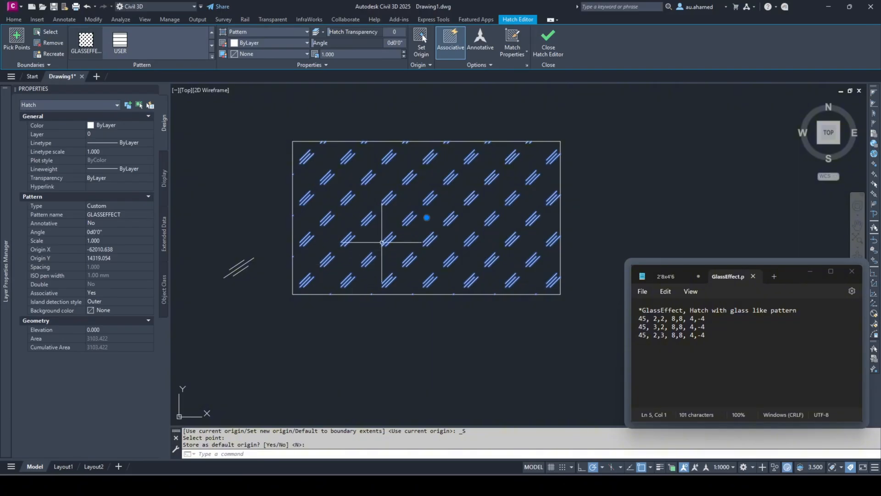
pyautogui.press('Return')
# Set the GLASSEFFECT hatch's scale to 1.3 and deselect the hatch
pyautogui.moveTo(390, 210); pyautogui.dragTo(378, 215, button='middle')
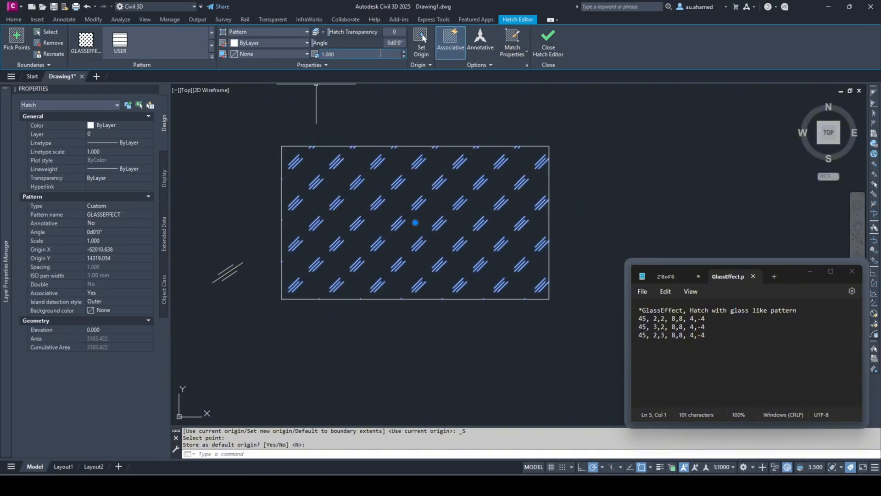
pyautogui.click(403, 51)
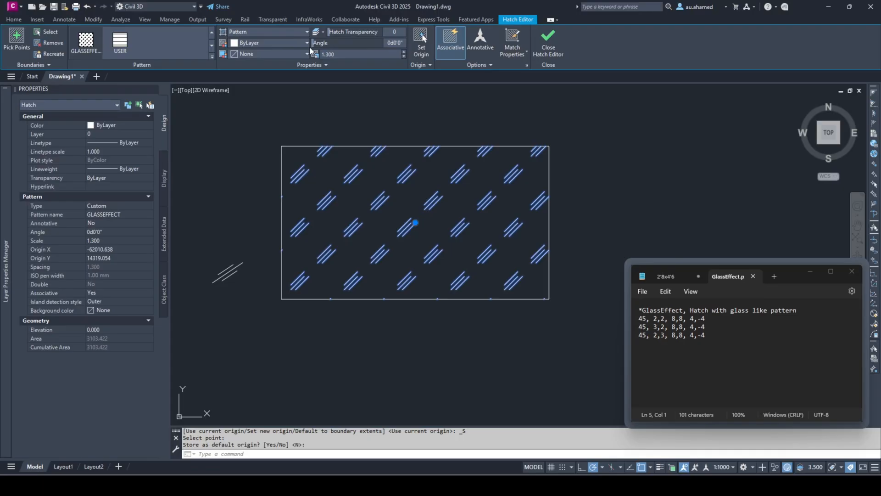
pyautogui.click(404, 56)
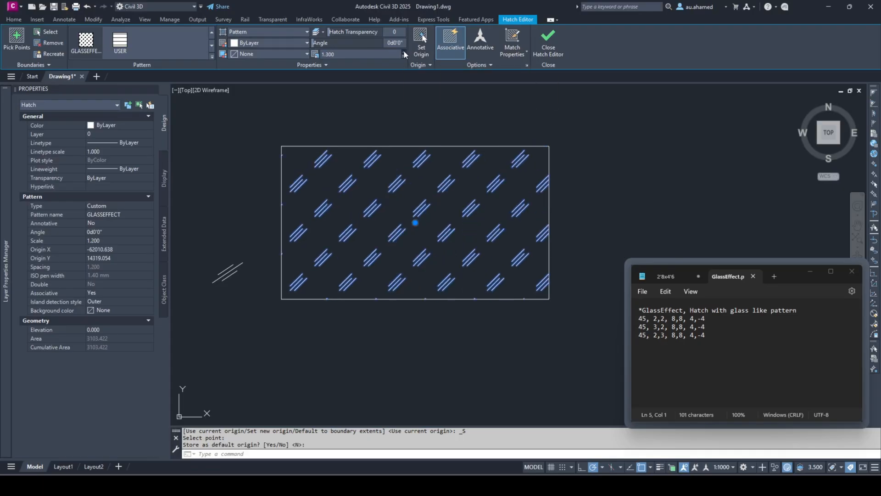
pyautogui.click(403, 51)
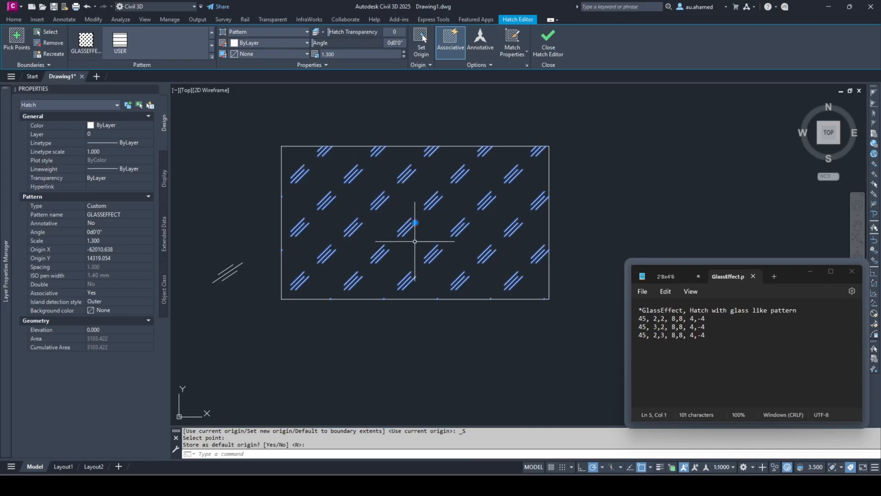
pyautogui.press('Escape')
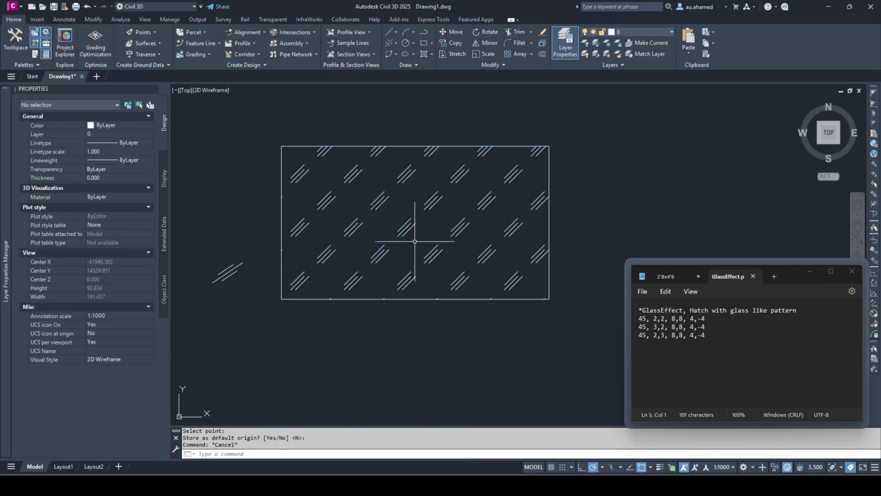
# Switch to Notepad and highlight the entire GlassEffect pattern definition
pyautogui.click(732, 341)
pyautogui.hotkey('ctrl', 'a')
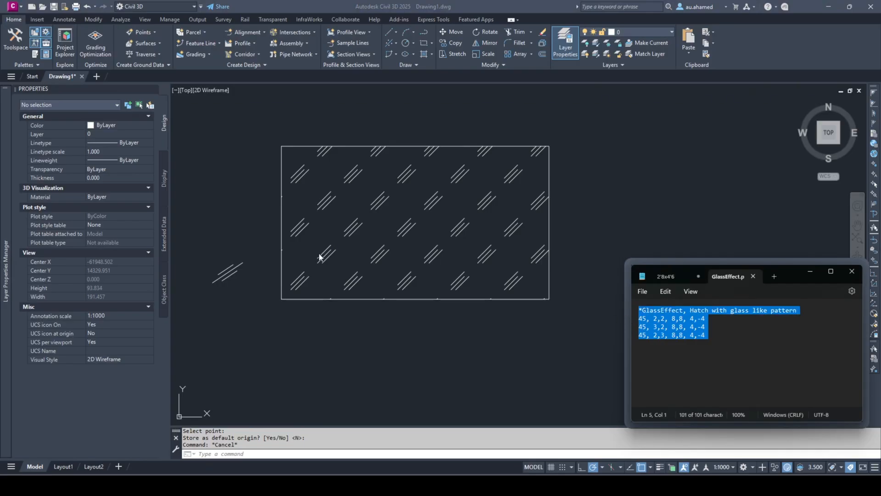
# Switch back to Civil 3D and explode the GLASSEFFECT hatch in the rectangle into separate lines
pyautogui.click(319, 275)
pyautogui.scroll(3, 319, 257)
pyautogui.click(366, 227)
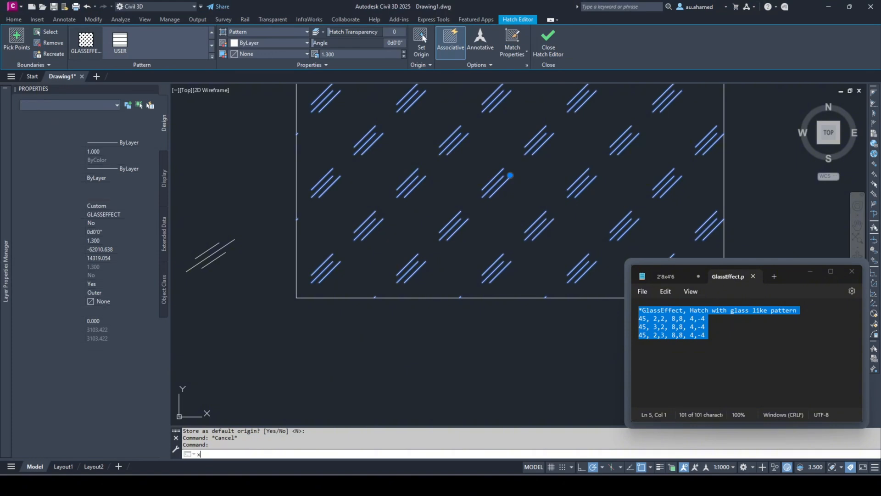
pyautogui.write('x')
pyautogui.press('Return')
pyautogui.scroll(2, 275, 277)
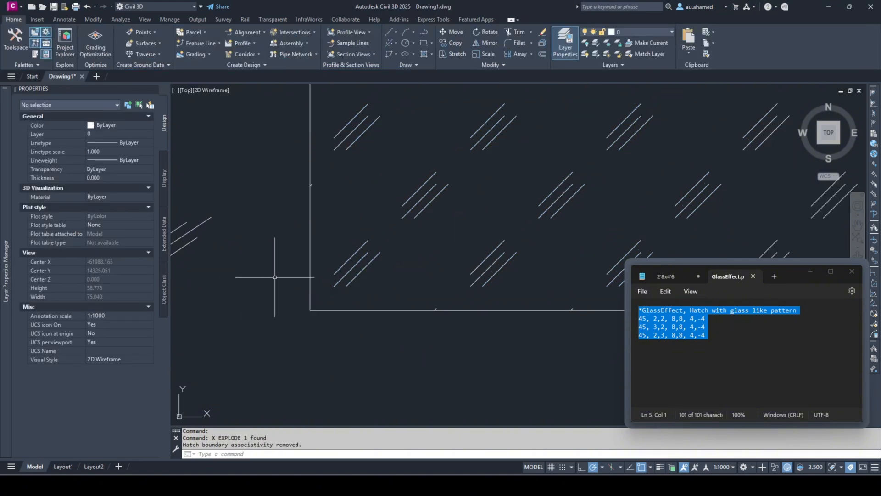
# Compare the angle property of the three lines nearest the rectangle's lower-left corner with the angle value in the first pattern line in Notepad
pyautogui.scroll(2, 277, 266)
pyautogui.scroll(2, 373, 296)
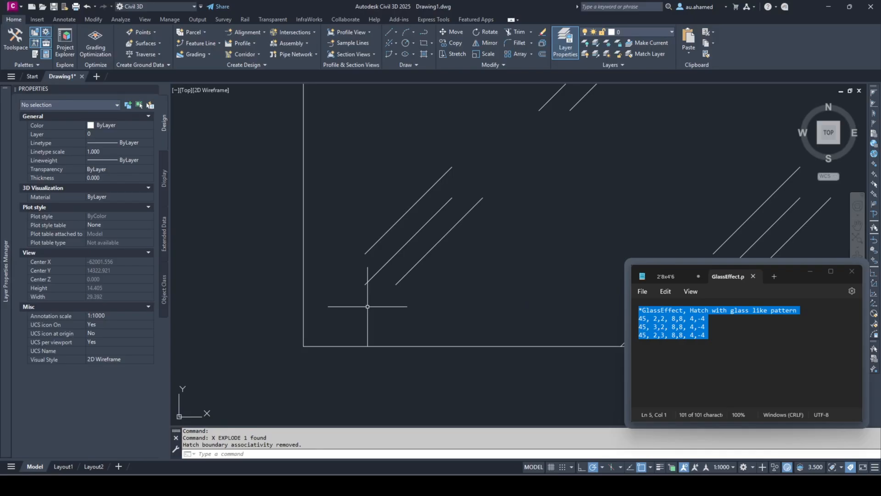
pyautogui.click(642, 319)
pyautogui.click(418, 234)
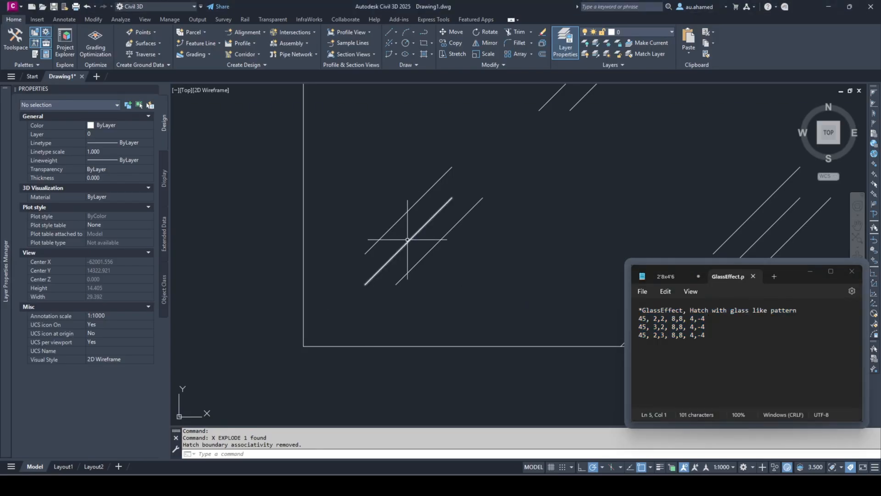
pyautogui.click(418, 234)
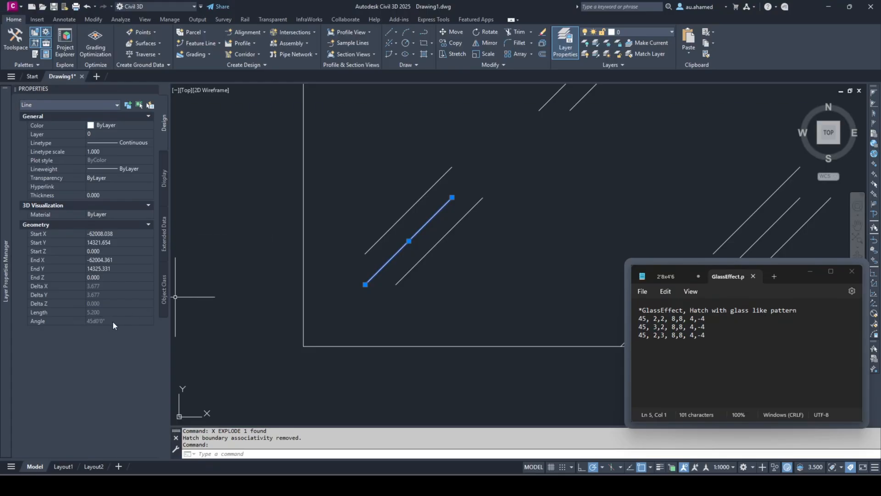
pyautogui.click(449, 266)
pyautogui.click(366, 191)
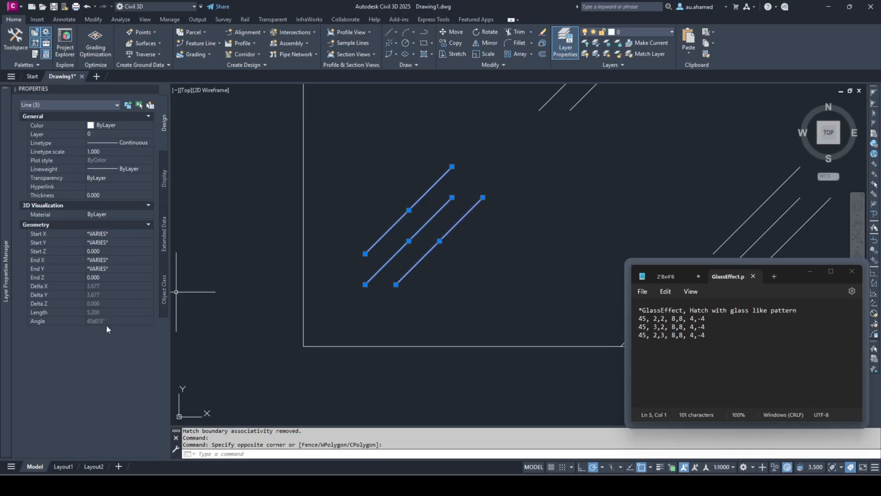
pyautogui.press('Escape')
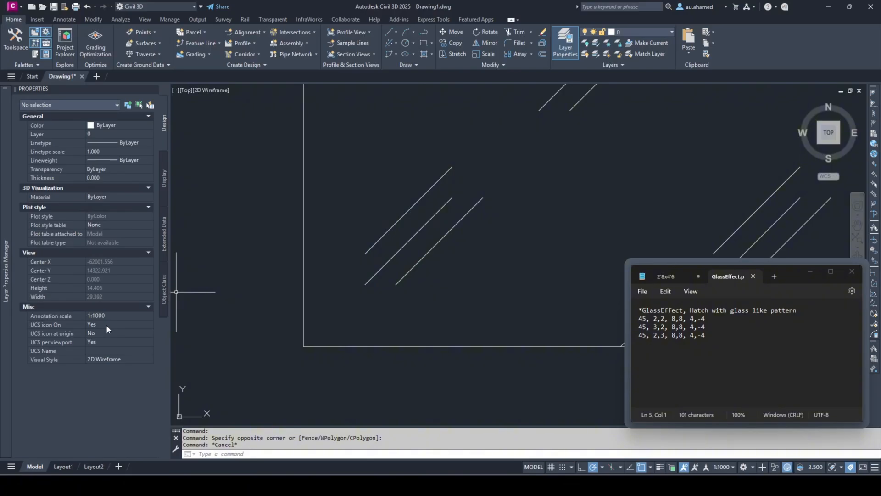
pyautogui.doubleClick(643, 320)
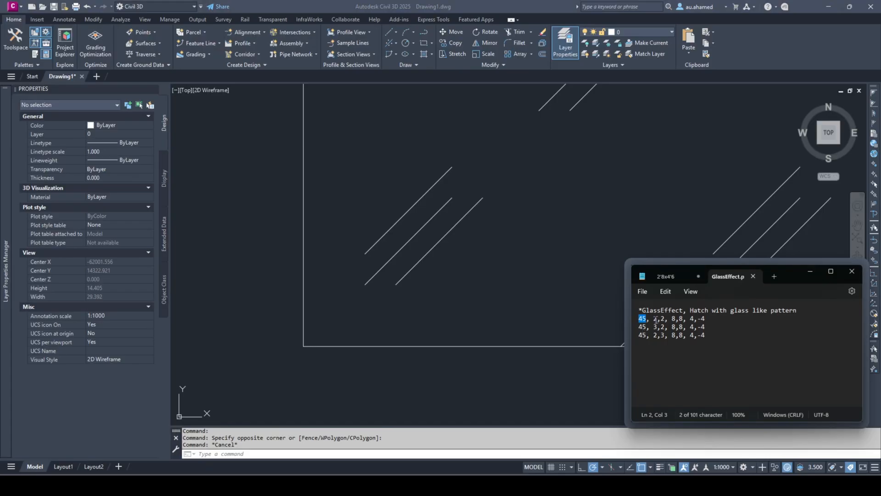
pyautogui.click(657, 318)
# Dimension the vertical distance from the lower end of the corner group's middle line to the rectangle's bottom edge
pyautogui.click(377, 292)
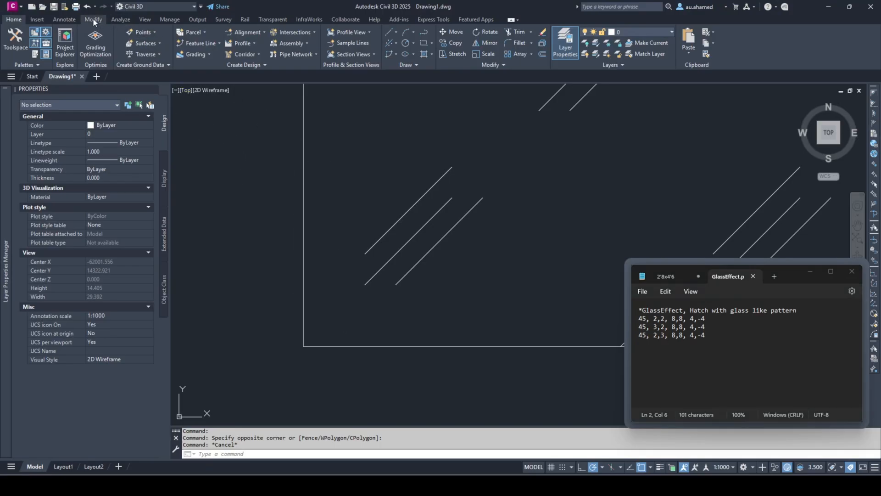
pyautogui.click(64, 19)
pyautogui.click(205, 41)
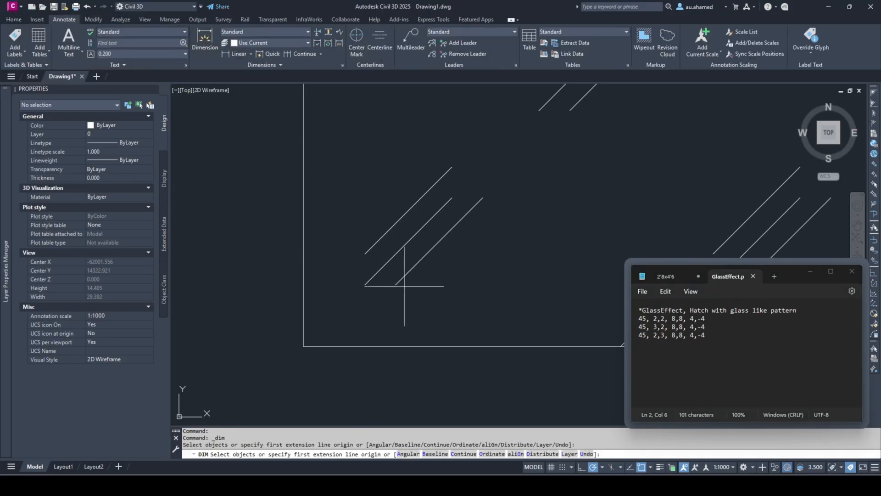
pyautogui.click(365, 285)
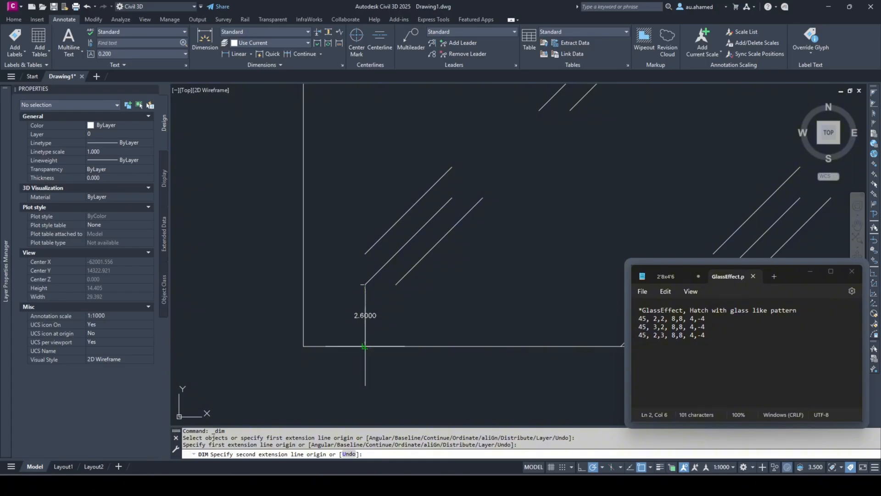
pyautogui.click(365, 347)
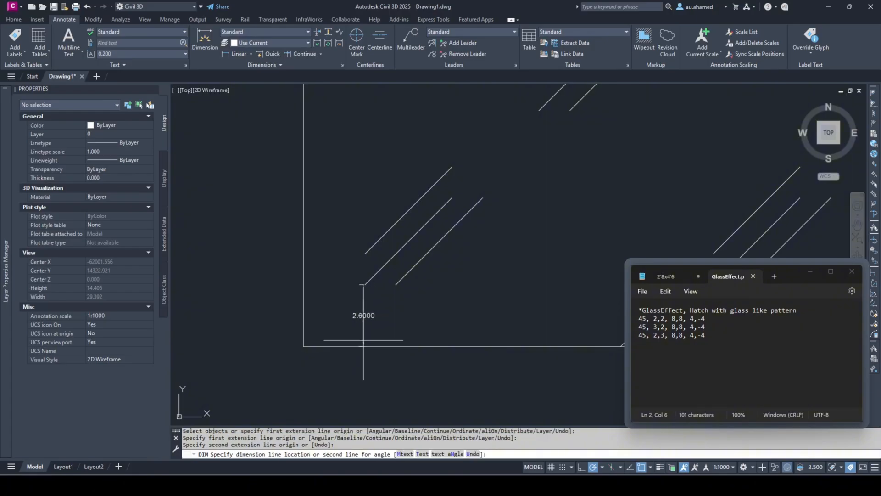
pyautogui.scroll(2, 363, 340)
pyautogui.click(371, 315)
pyautogui.scroll(2, 354, 317)
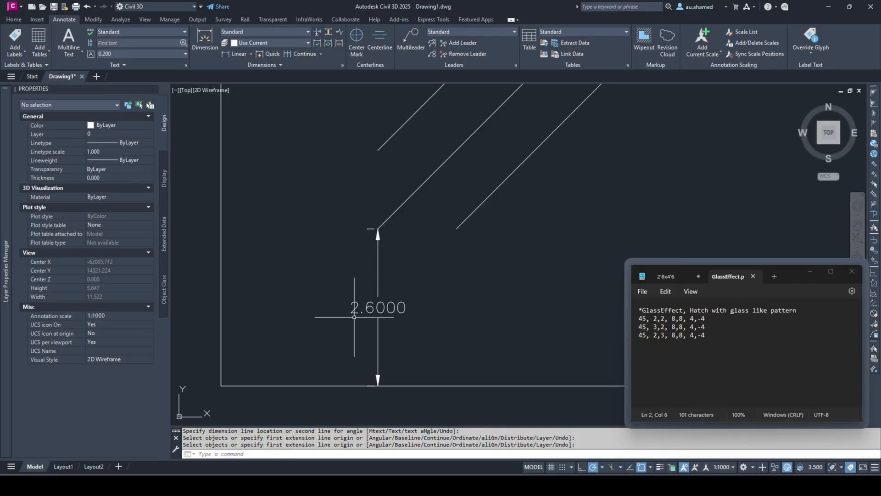
pyautogui.scroll(-2, 355, 317)
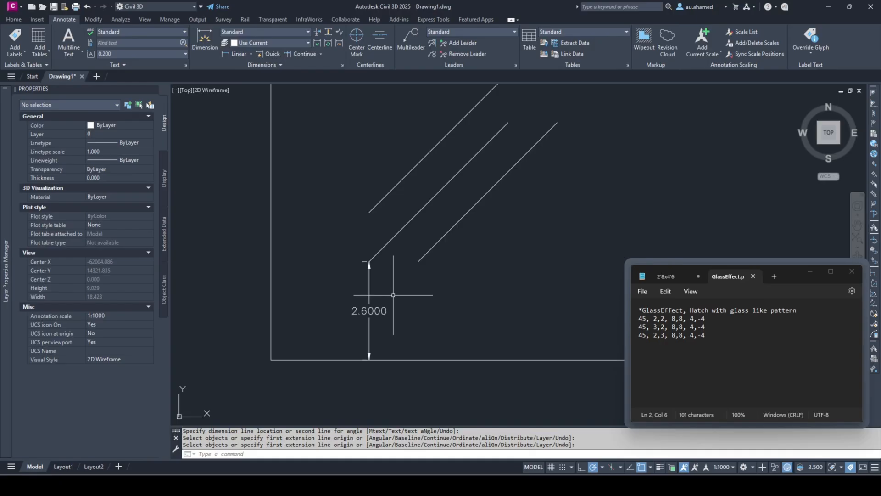
# Undo the vertical dimension and the explosion of the GLASSEFFECT hatch
pyautogui.press('Escape')
pyautogui.hotkey('ctrl', 'z')
pyautogui.hotkey('ctrl', 'z')
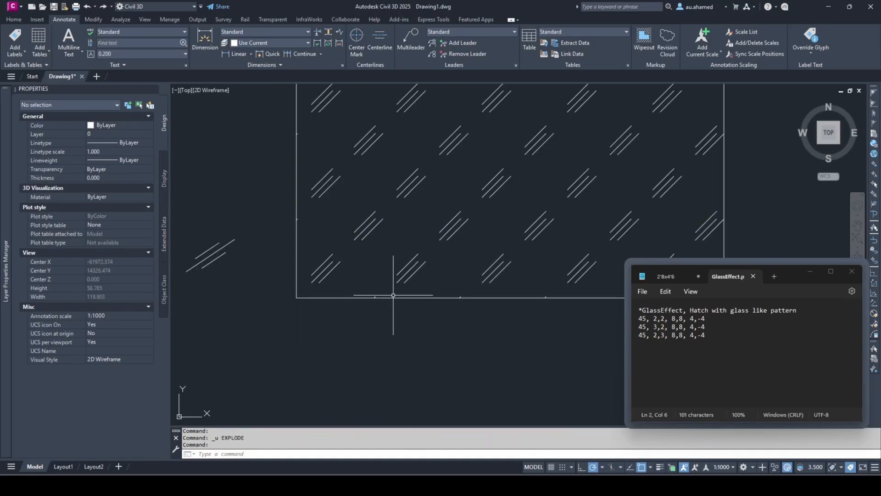
# Set the GLASSEFFECT hatch's scale to 1 and deselect the hatch
pyautogui.click(412, 182)
pyautogui.scroll(-2, 377, 302)
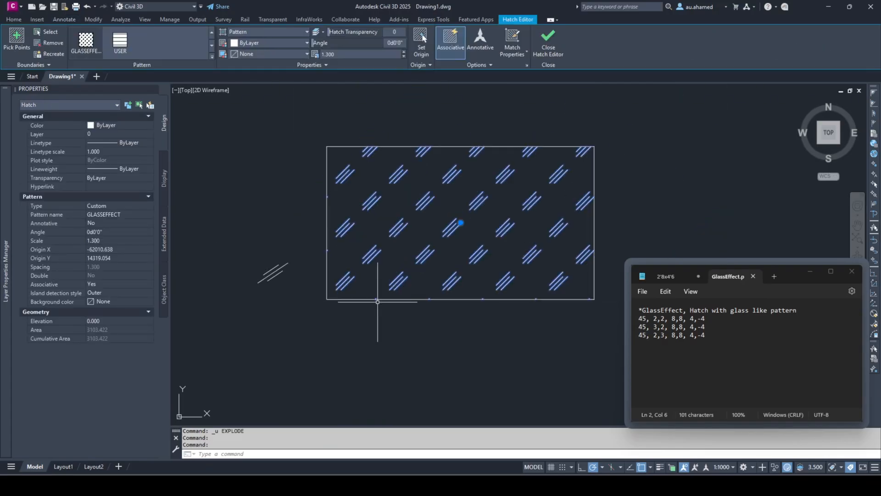
pyautogui.click(365, 56)
pyautogui.write('1')
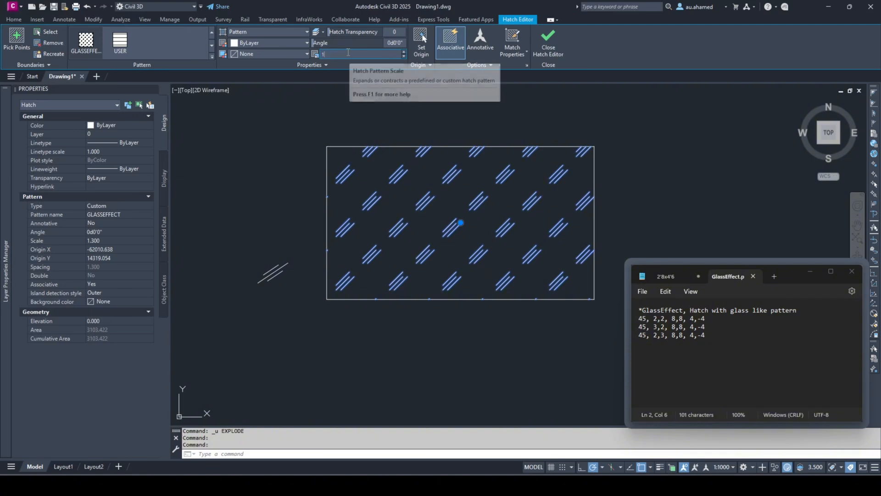
pyautogui.press('Return')
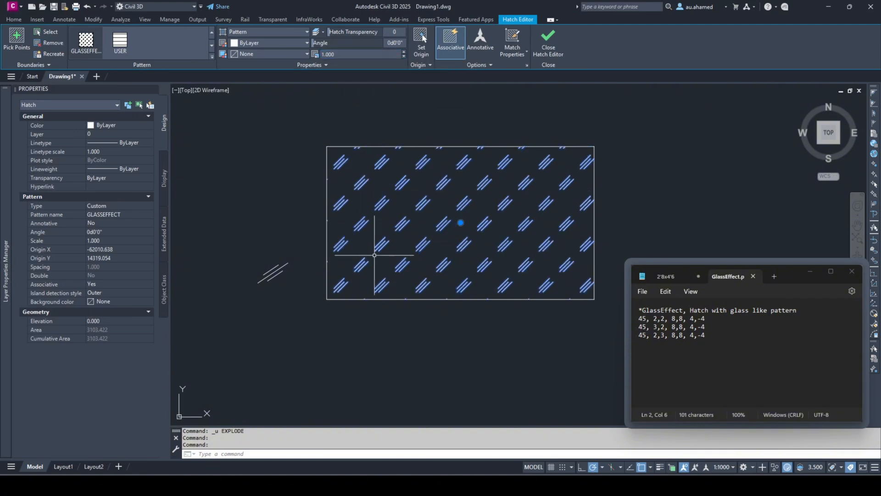
pyautogui.press('Escape')
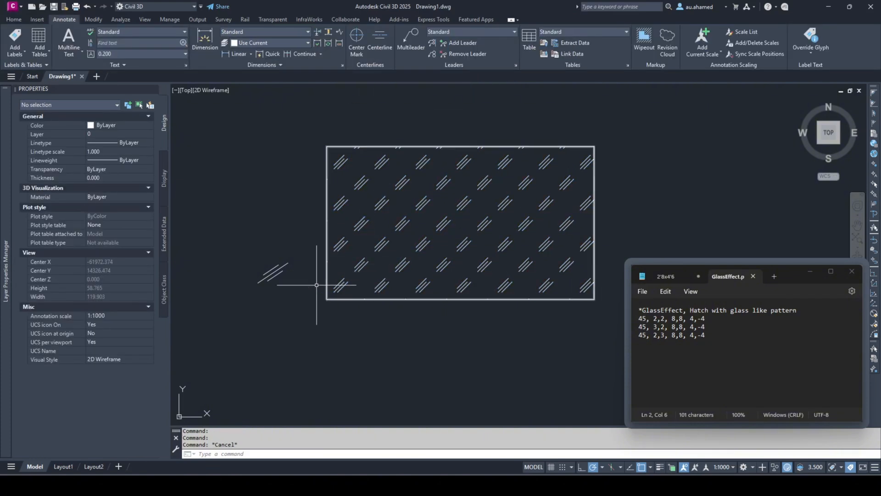
# Highlight the 2,2 origin values in the first pattern line in Notepad to compare them with the corner group of lines
pyautogui.scroll(2, 322, 283)
pyautogui.click(353, 281)
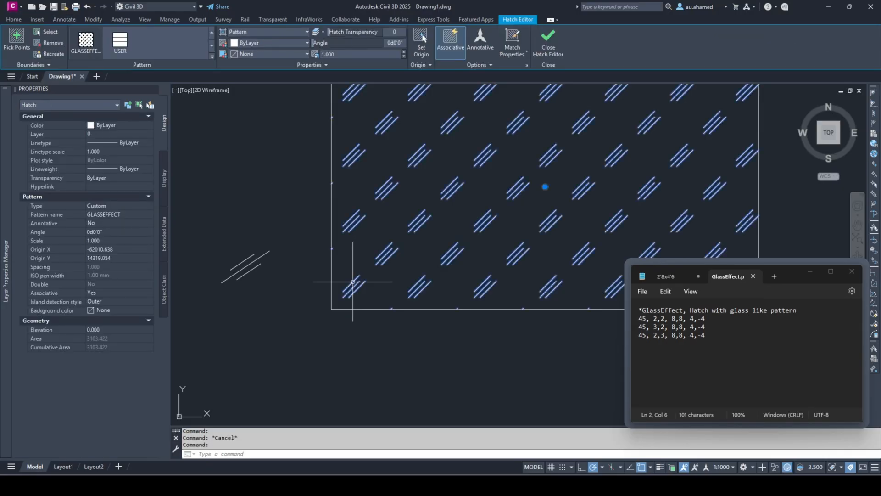
pyautogui.press('Escape')
pyautogui.scroll(6, 339, 294)
pyautogui.click(655, 320)
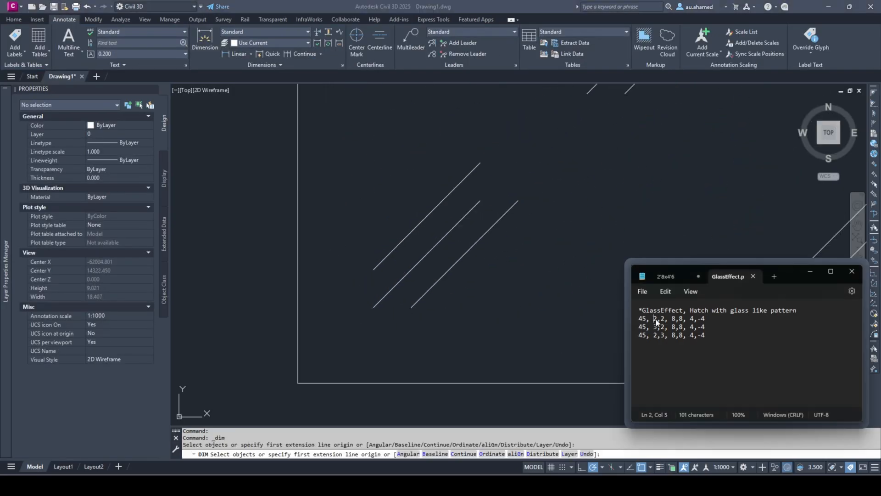
pyautogui.moveTo(656, 320); pyautogui.dragTo(662, 320)
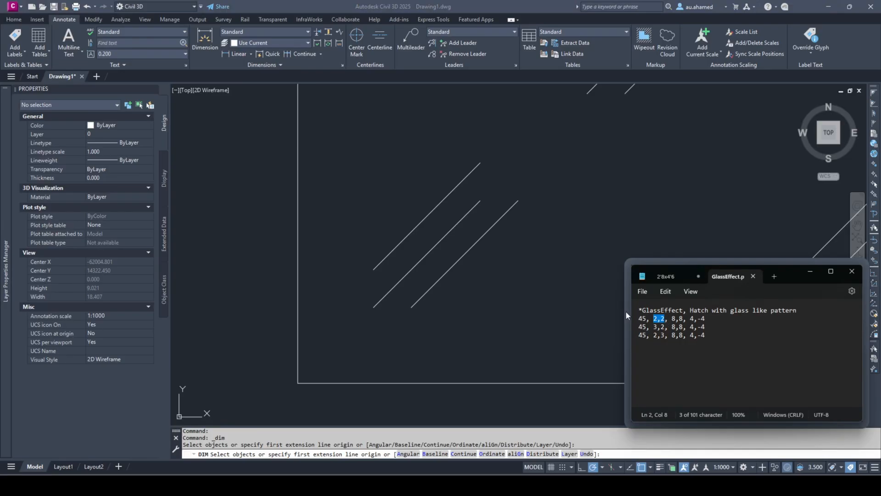
# Dimension the vertical and horizontal distances from the middle line's lower end to the rectangle's bottom and left edges
pyautogui.click(373, 306)
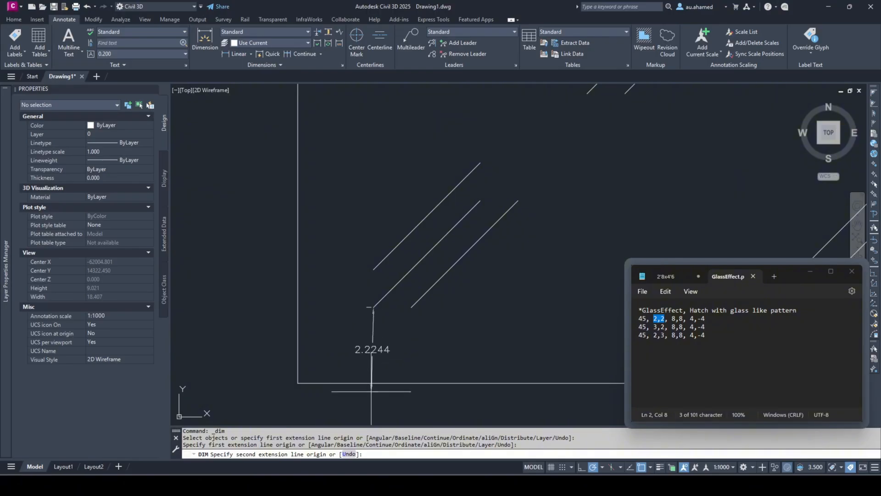
pyautogui.click(377, 382)
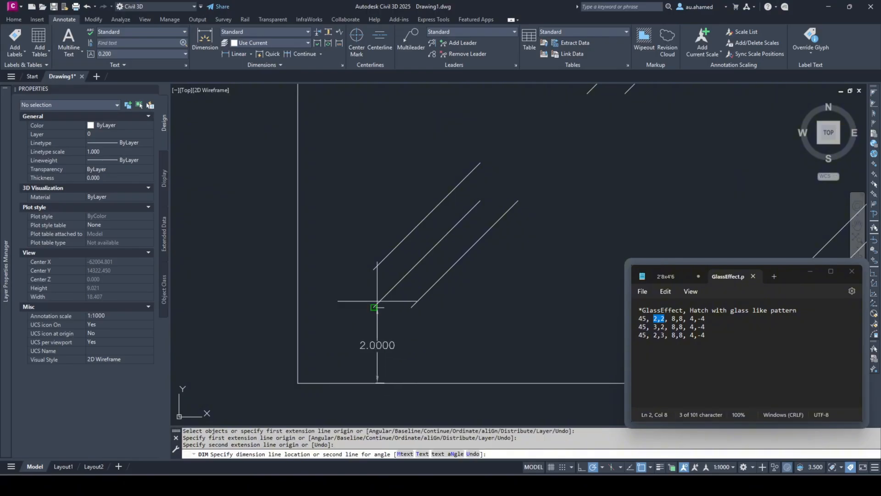
pyautogui.click(374, 308)
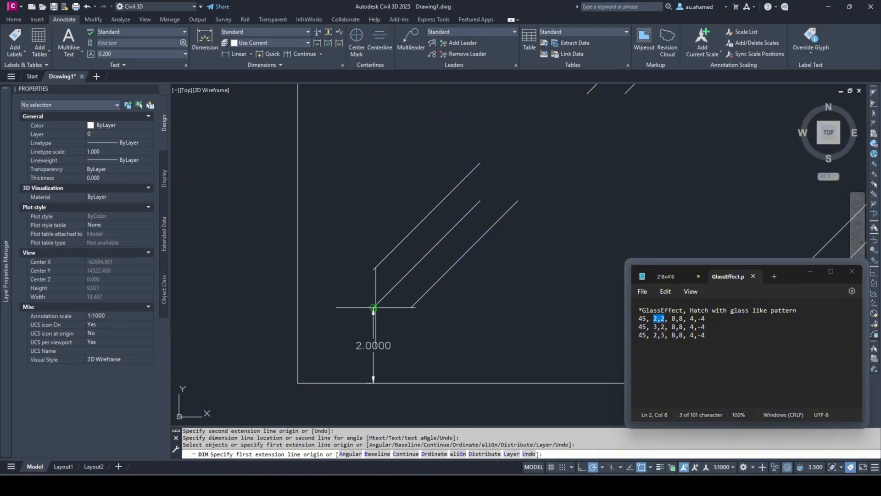
pyautogui.click(374, 308)
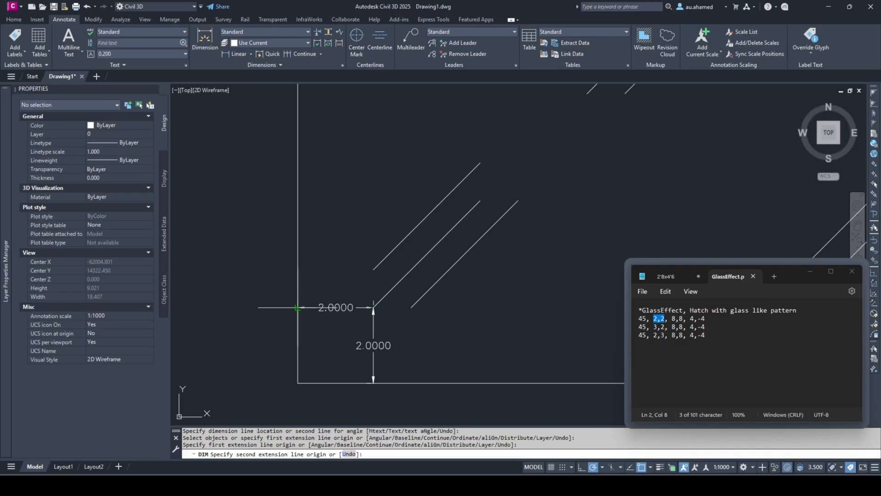
pyautogui.click(298, 307)
pyautogui.click(297, 308)
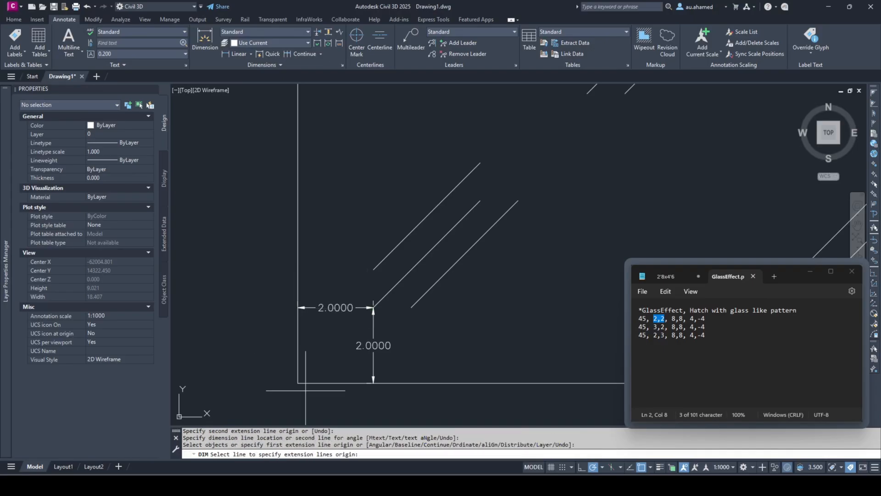
pyautogui.press('Escape')
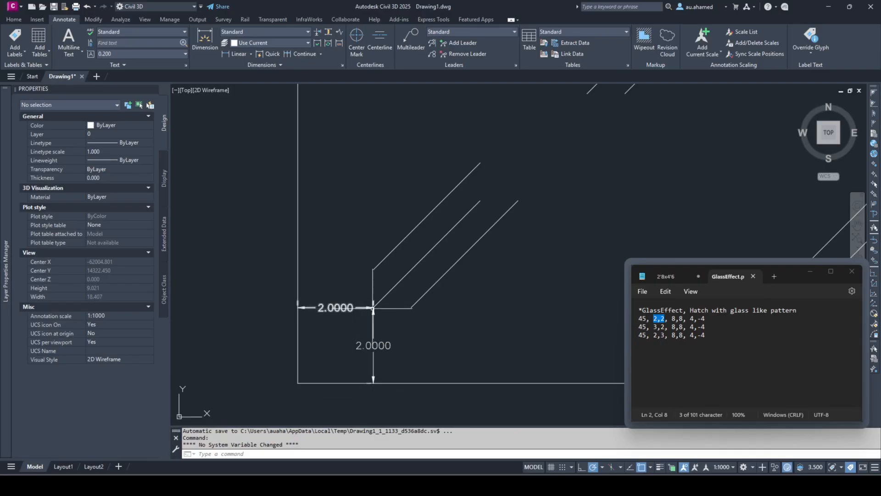
# Examine the two origin dimensions at the middle line's lower end and the 8,8 offset values in the first pattern line
pyautogui.scroll(3, 363, 313)
pyautogui.scroll(-2, 354, 319)
pyautogui.scroll(1, 354, 319)
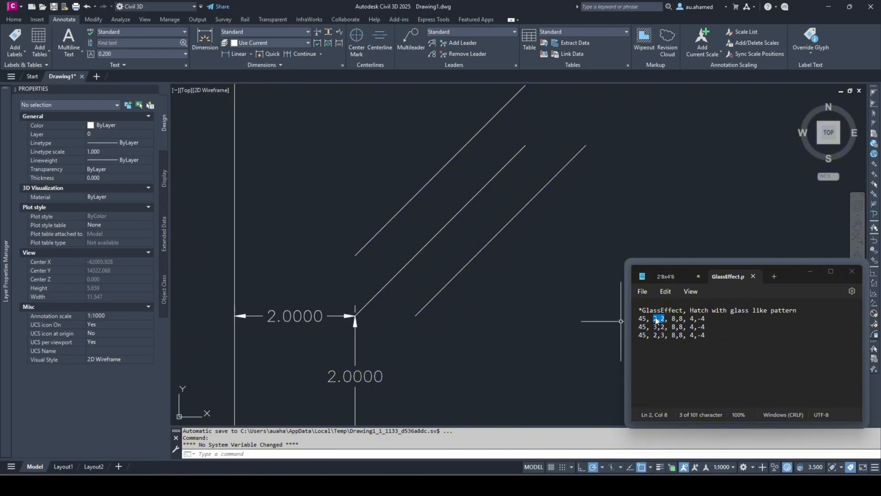
pyautogui.scroll(-4, 336, 286)
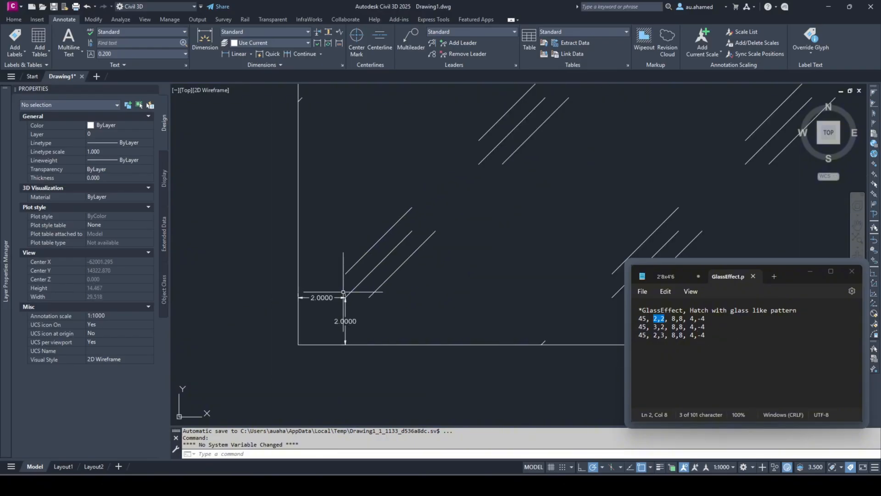
pyautogui.click(670, 319)
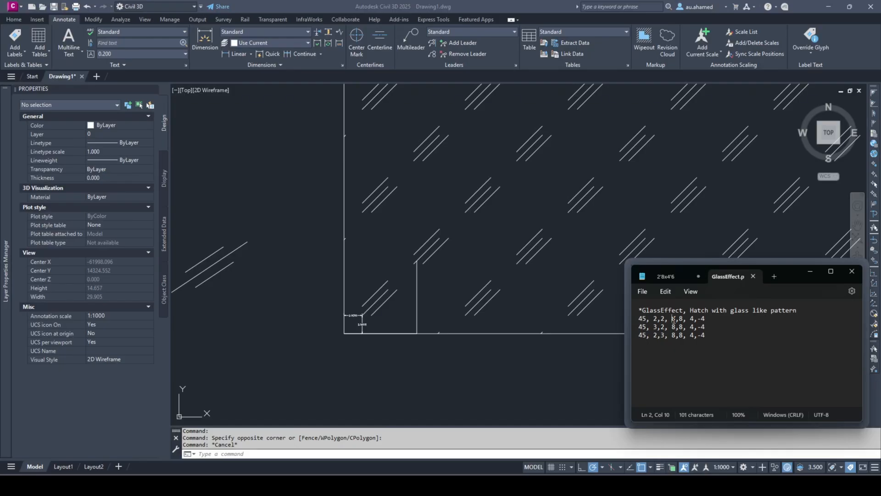
# Rotate the L-shaped polyline 45 degrees about the rectangle's lower-left corner
pyautogui.scroll(2, 441, 314)
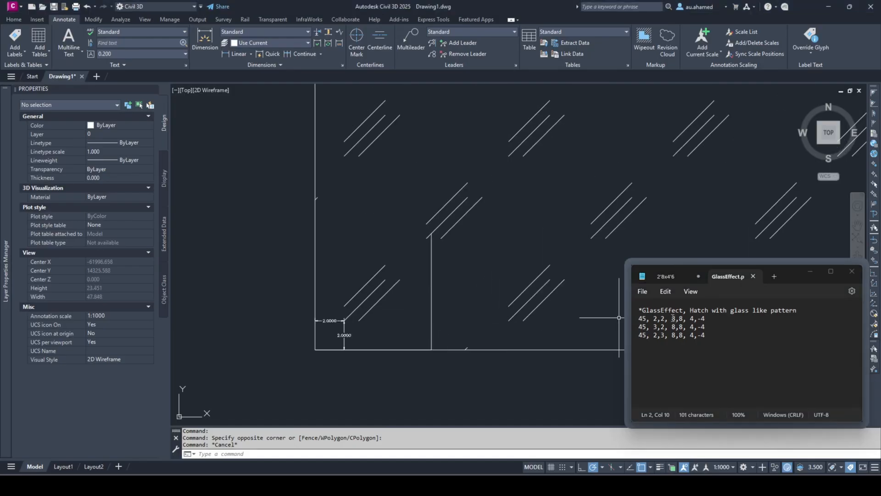
pyautogui.click(440, 305)
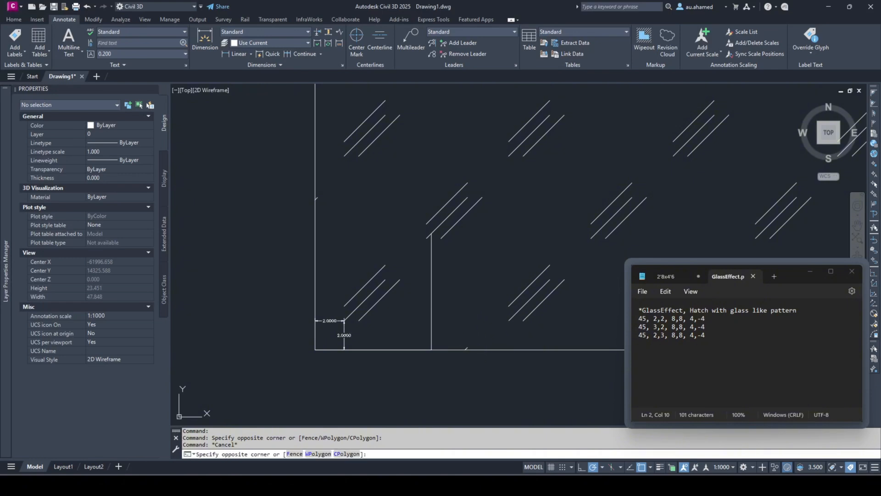
pyautogui.click(416, 300)
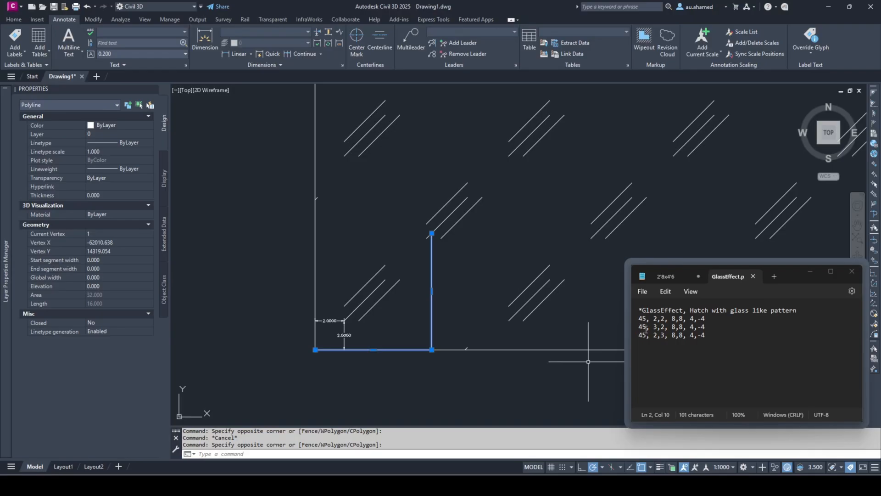
pyautogui.click(315, 350)
pyautogui.press('space')
pyautogui.press('space')
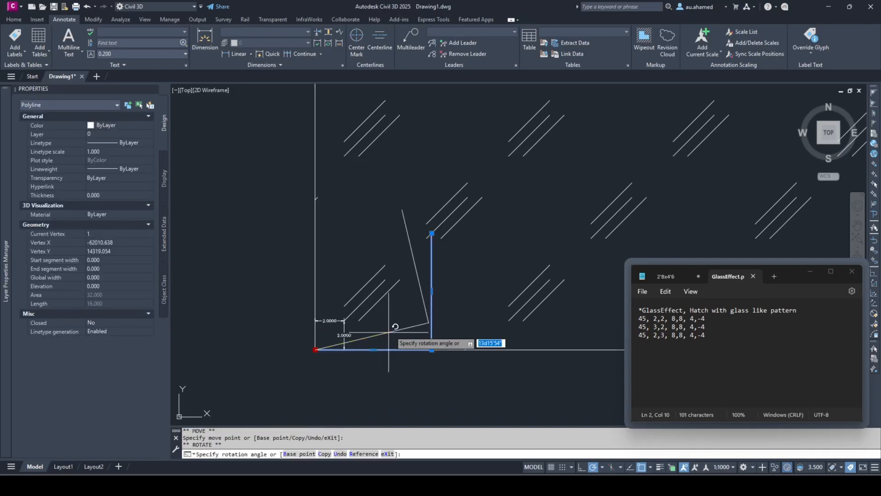
pyautogui.write('45')
pyautogui.press('Return')
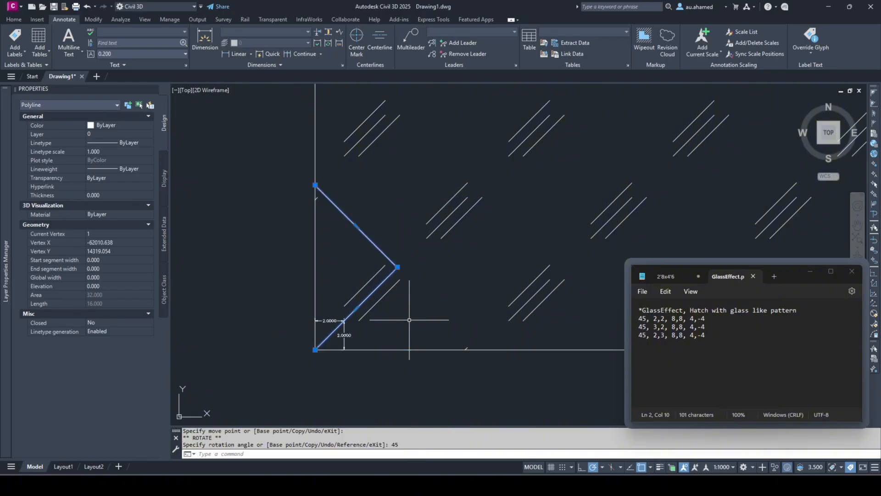
# Move the L-shaped polyline from its lower end onto the lower end of the corner group's middle line
pyautogui.click(315, 350)
pyautogui.press('space')
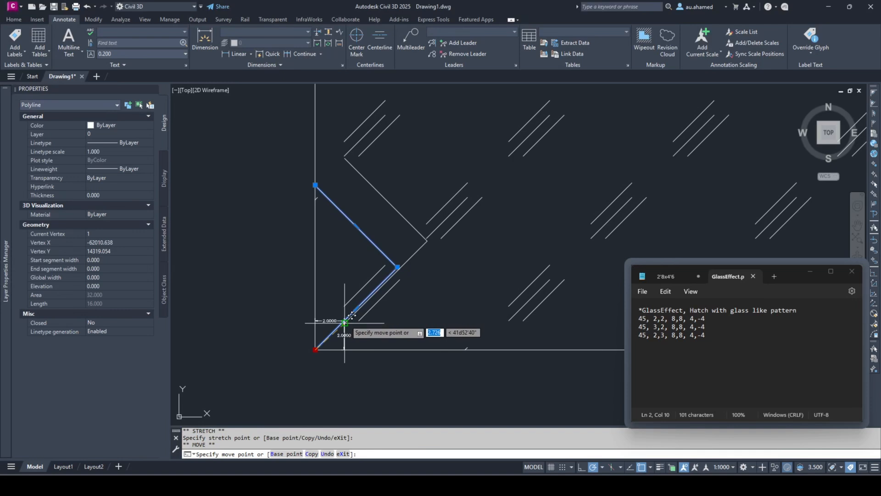
pyautogui.scroll(5, 352, 316)
pyautogui.click(328, 325)
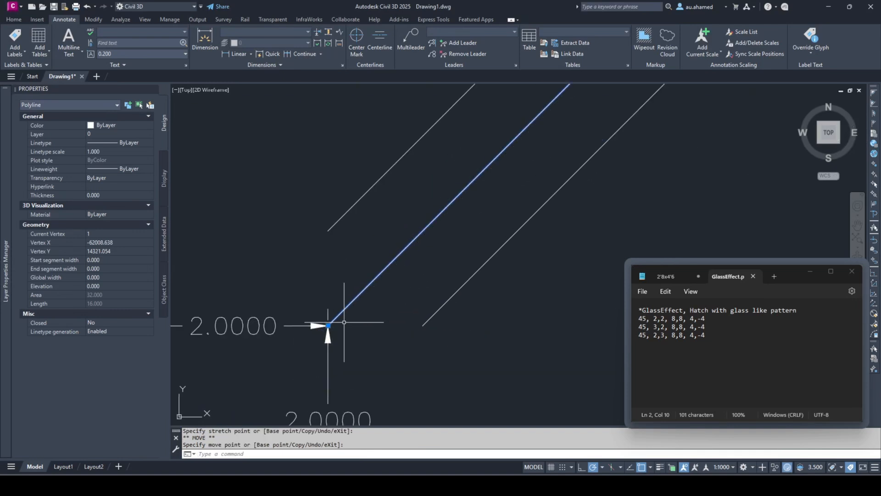
# Examine where the moved polyline's corner and upper end meet the neighbouring groups of hatch lines
pyautogui.scroll(-5, 404, 317)
pyautogui.scroll(5, 409, 225)
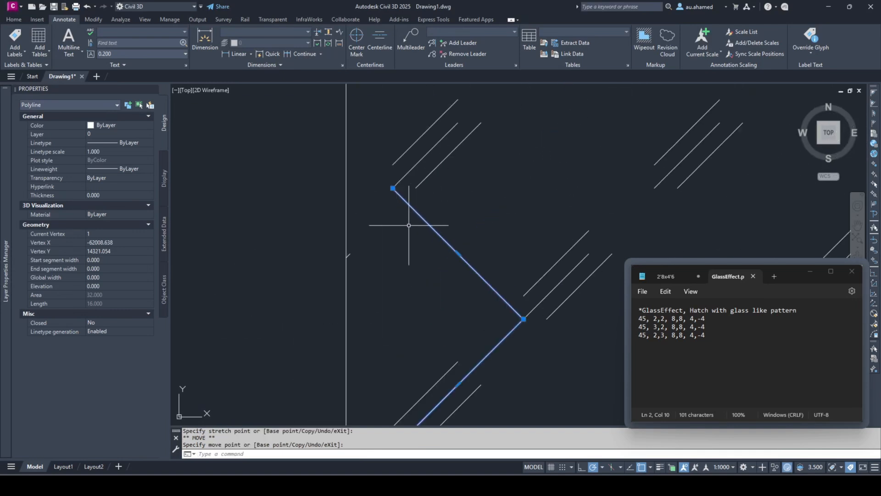
pyautogui.scroll(-5, 409, 225)
pyautogui.moveTo(409, 225); pyautogui.dragTo(422, 286, button='middle')
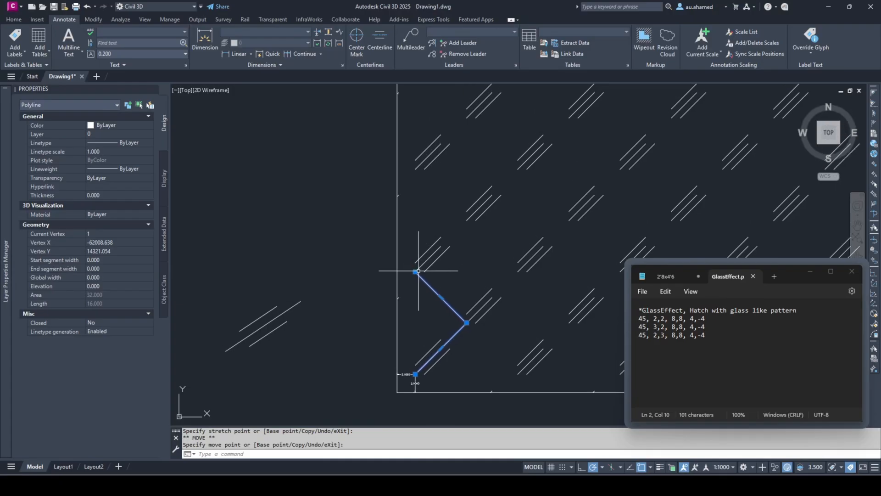
pyautogui.press('Escape')
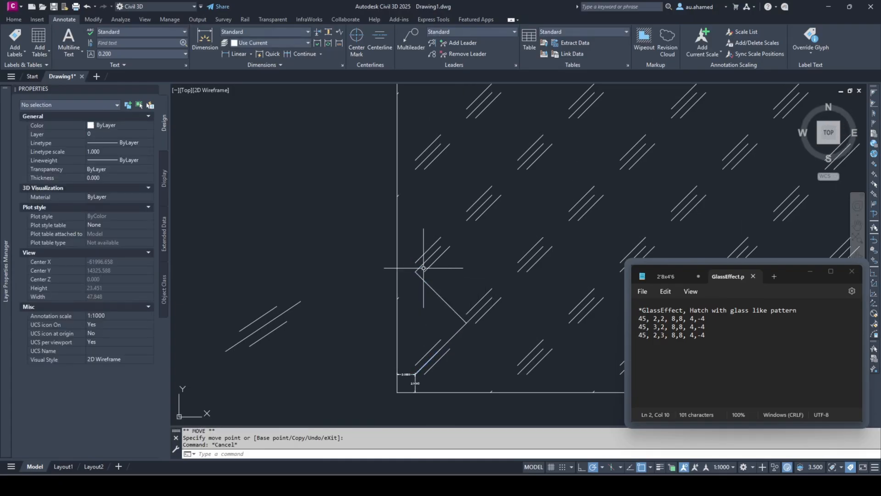
pyautogui.scroll(2, 418, 270)
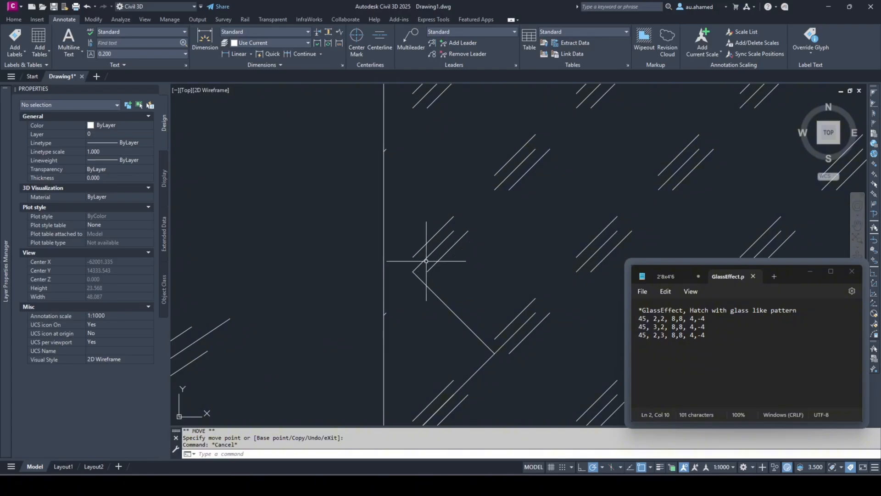
pyautogui.scroll(-4, 422, 261)
pyautogui.scroll(2, 425, 261)
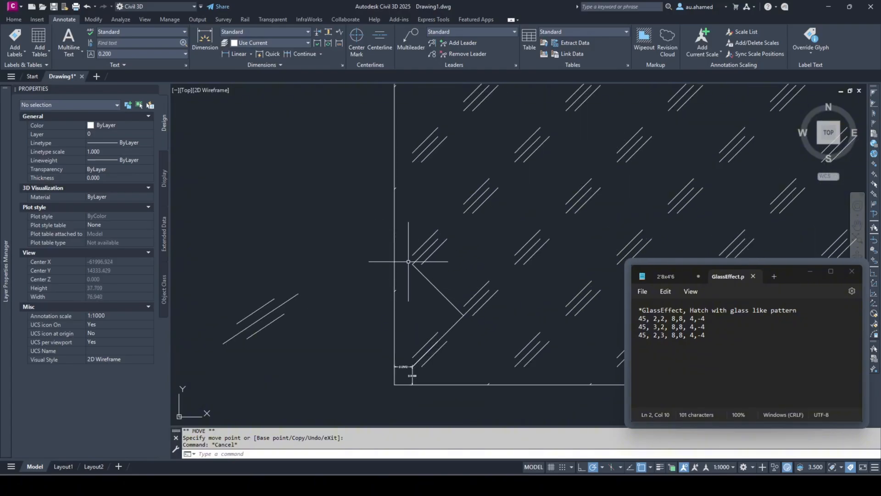
pyautogui.scroll(4, 418, 253)
pyautogui.scroll(-4, 417, 257)
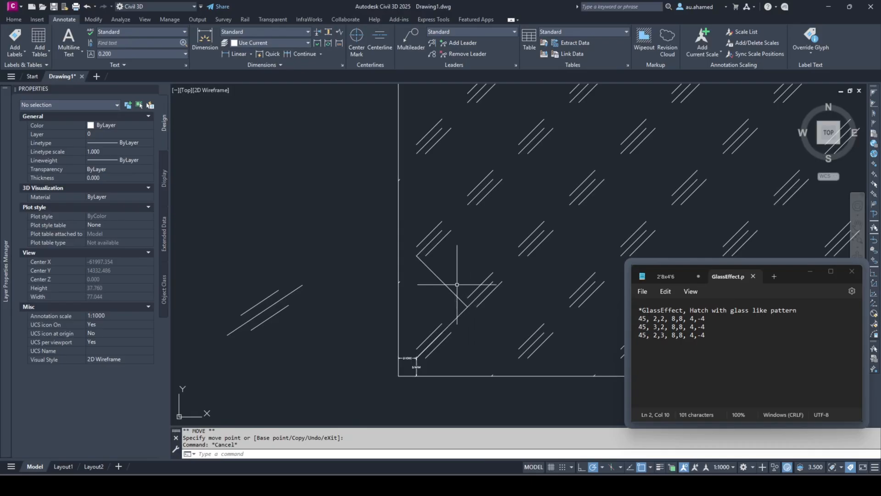
pyautogui.scroll(5, 418, 253)
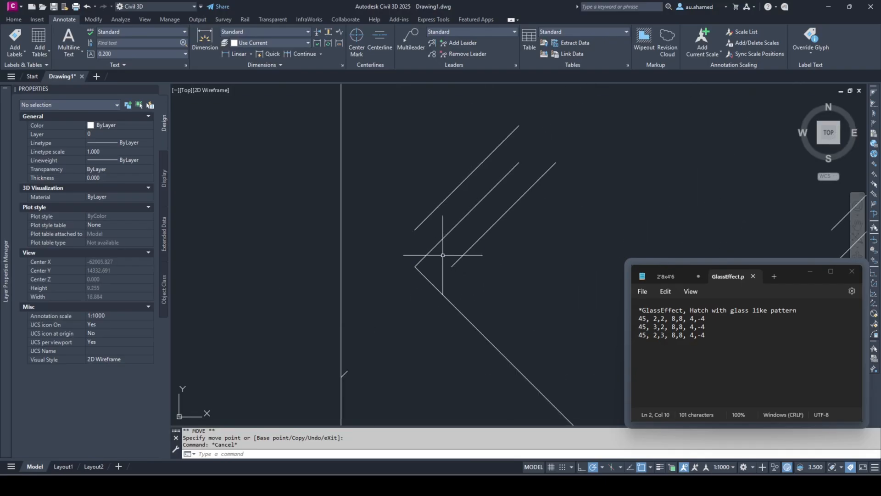
pyautogui.scroll(-4, 442, 250)
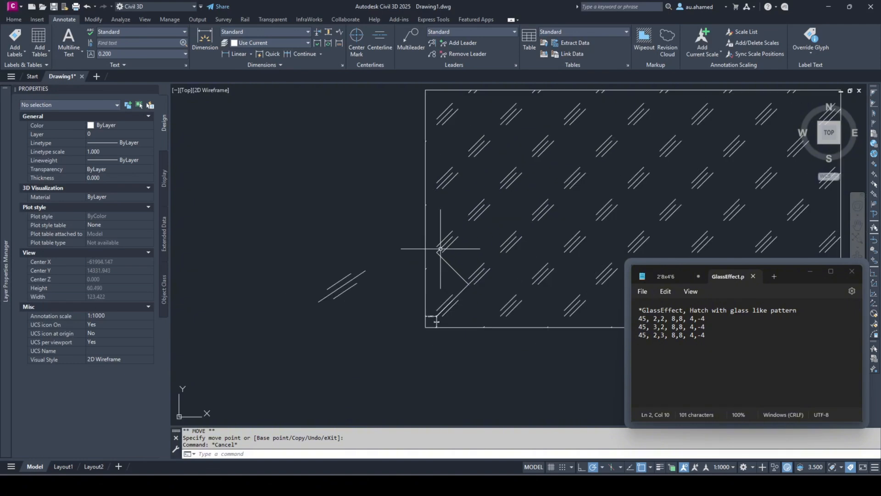
# Add an aligned dimension along the polyline's upper leg, from its upper end to its corner
pyautogui.scroll(2, 478, 261)
pyautogui.click(205, 39)
pyautogui.click(373, 241)
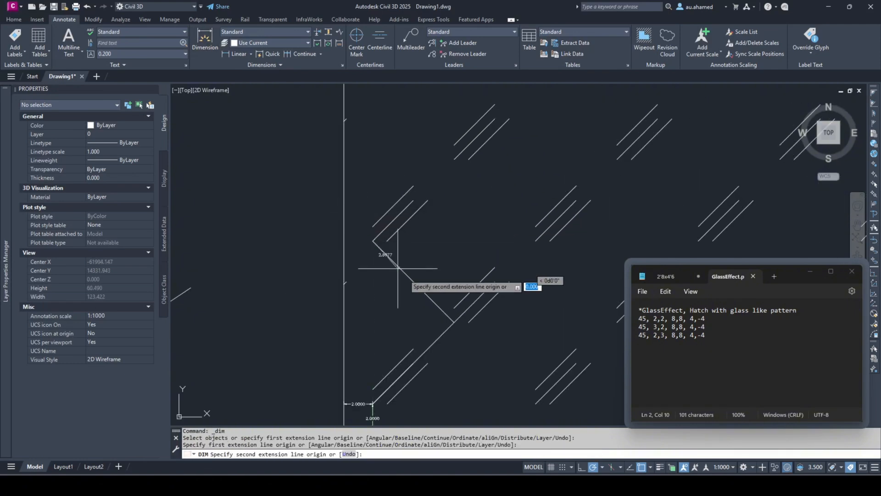
pyautogui.click(454, 323)
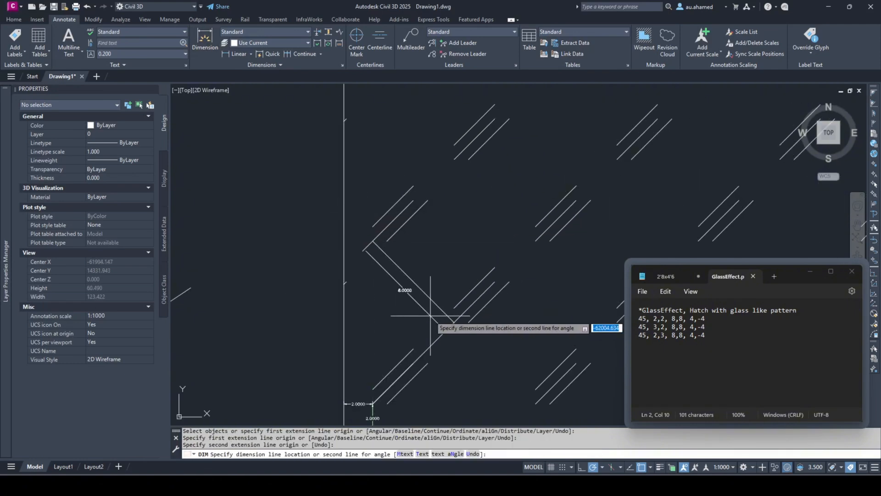
pyautogui.scroll(2, 435, 325)
pyautogui.click(434, 312)
# Add an aligned dimension along the polyline's lower leg and finish dimensioning
pyautogui.scroll(-2, 431, 303)
pyautogui.scroll(2, 434, 283)
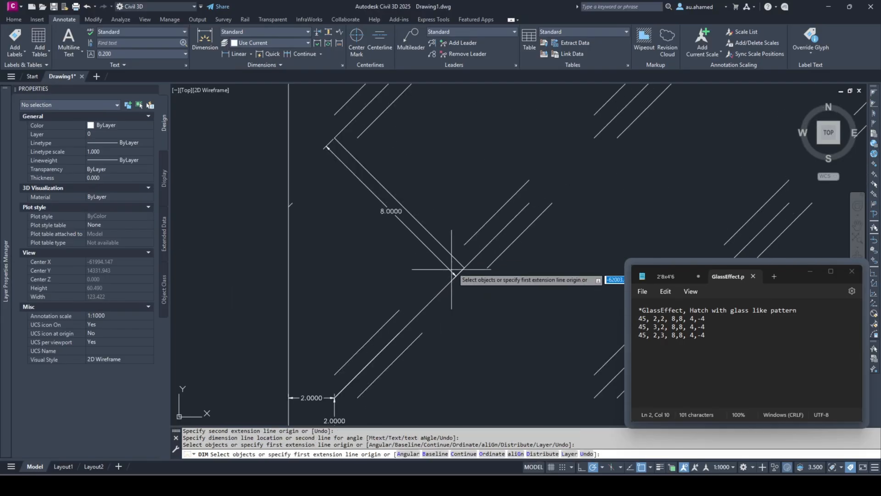
pyautogui.click(431, 285)
pyautogui.click(431, 285)
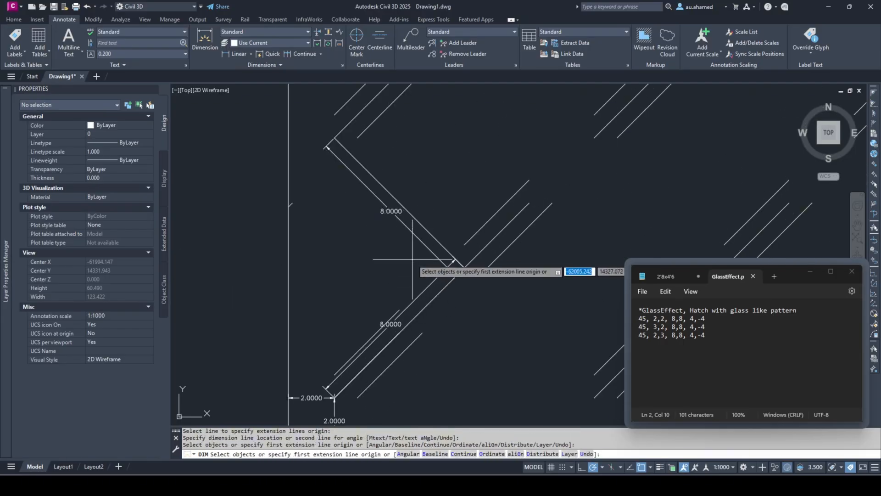
pyautogui.press('Return')
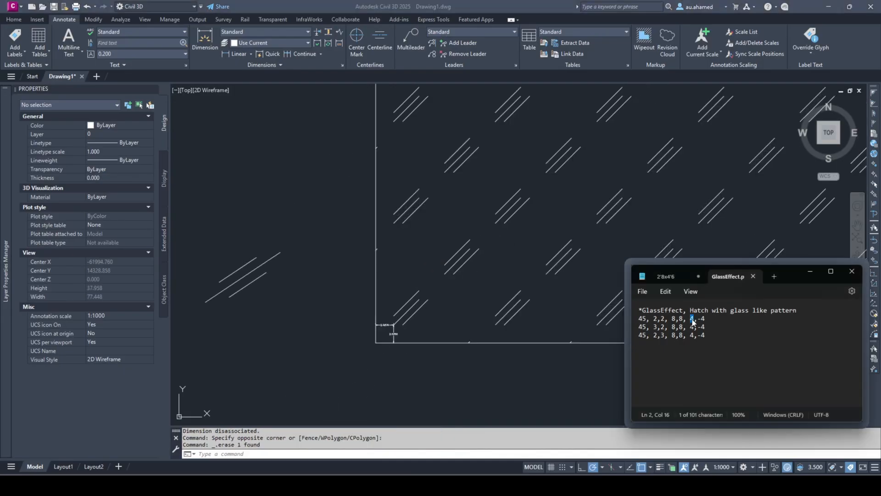
# Highlight the 4,-4 dash values in the first pattern line and check the length of the corner group's middle line
pyautogui.moveTo(691, 319); pyautogui.dragTo(707, 323)
pyautogui.click(707, 319)
pyautogui.scroll(4, 388, 302)
pyautogui.click(450, 315)
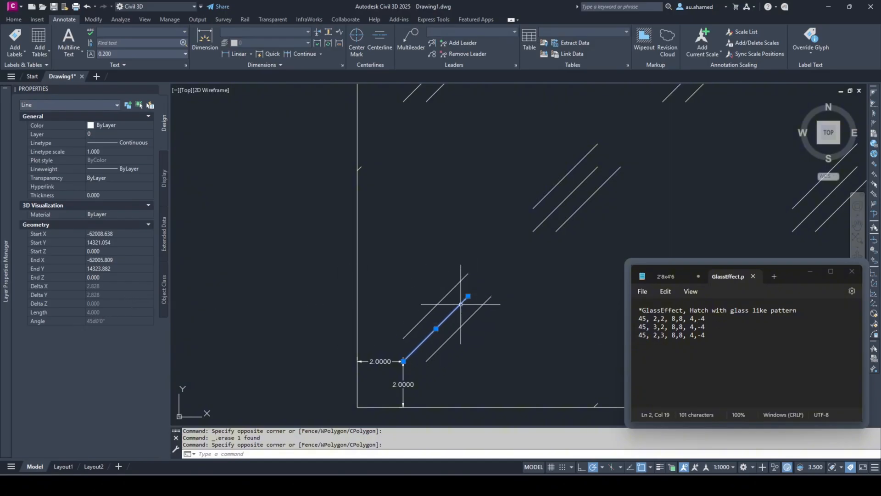
pyautogui.press('Escape')
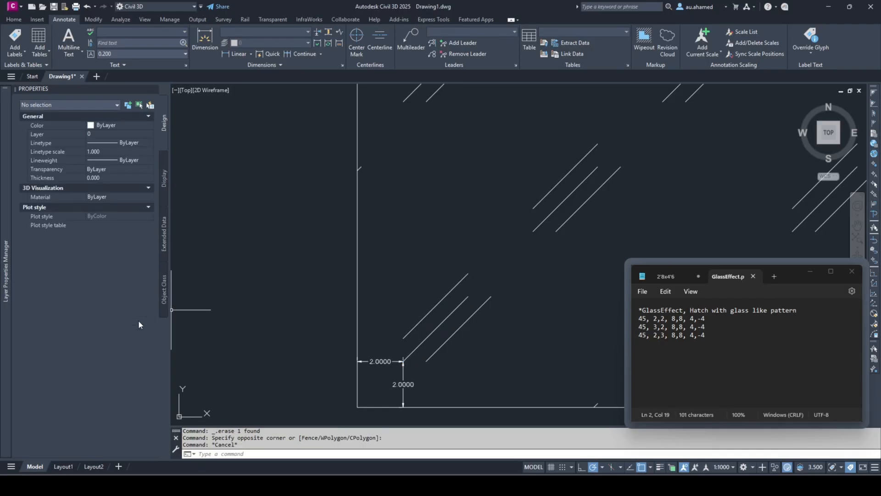
# Highlight the -4 value in the first pattern line and compare it with the gap between consecutive middle lines
pyautogui.scroll(2, 516, 267)
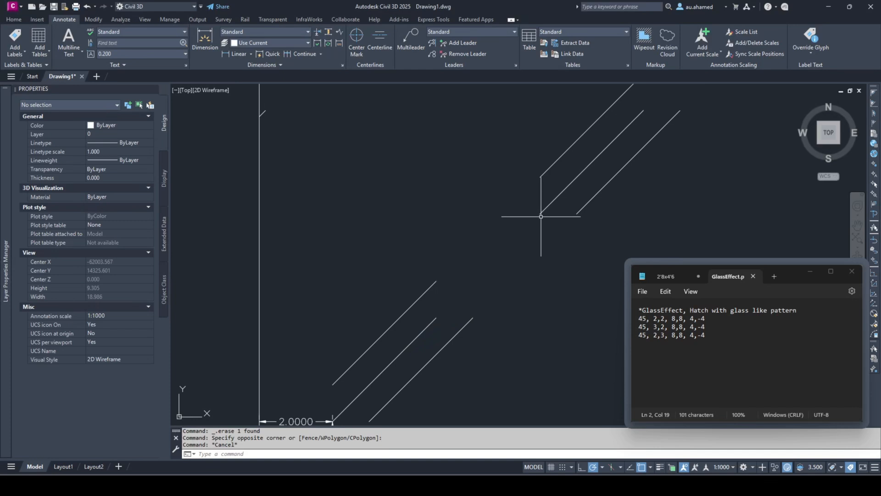
pyautogui.click(689, 319)
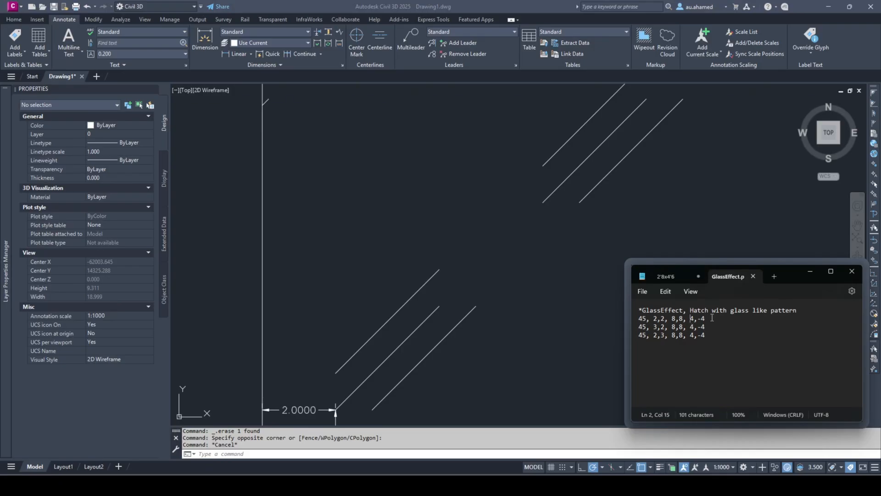
pyautogui.moveTo(698, 319); pyautogui.dragTo(707, 319)
pyautogui.click(426, 316)
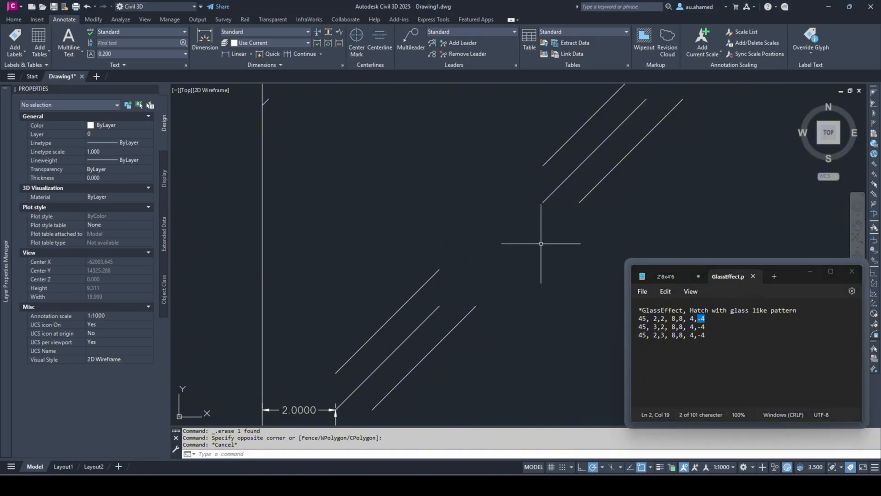
pyautogui.scroll(-4, 493, 229)
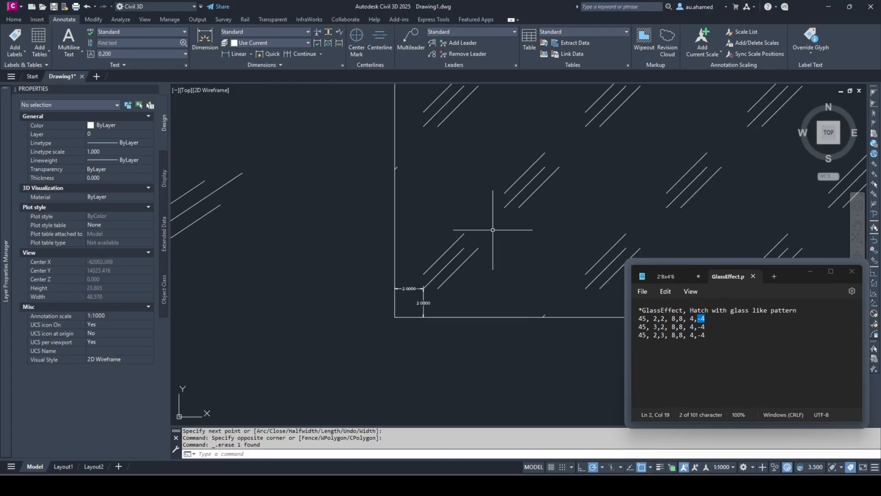
# Review the second and third pattern lines in Notepad against the outer lines of the hatch groups
pyautogui.click(719, 337)
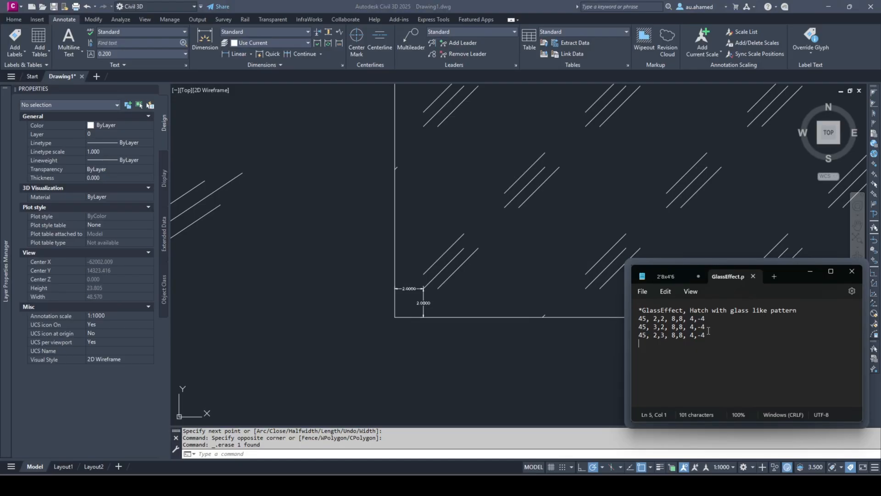
pyautogui.click(706, 330)
pyautogui.click(579, 321)
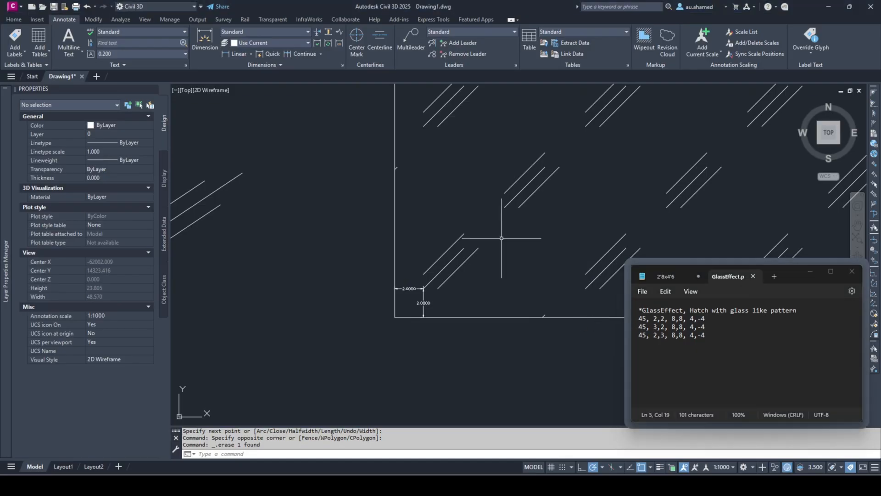